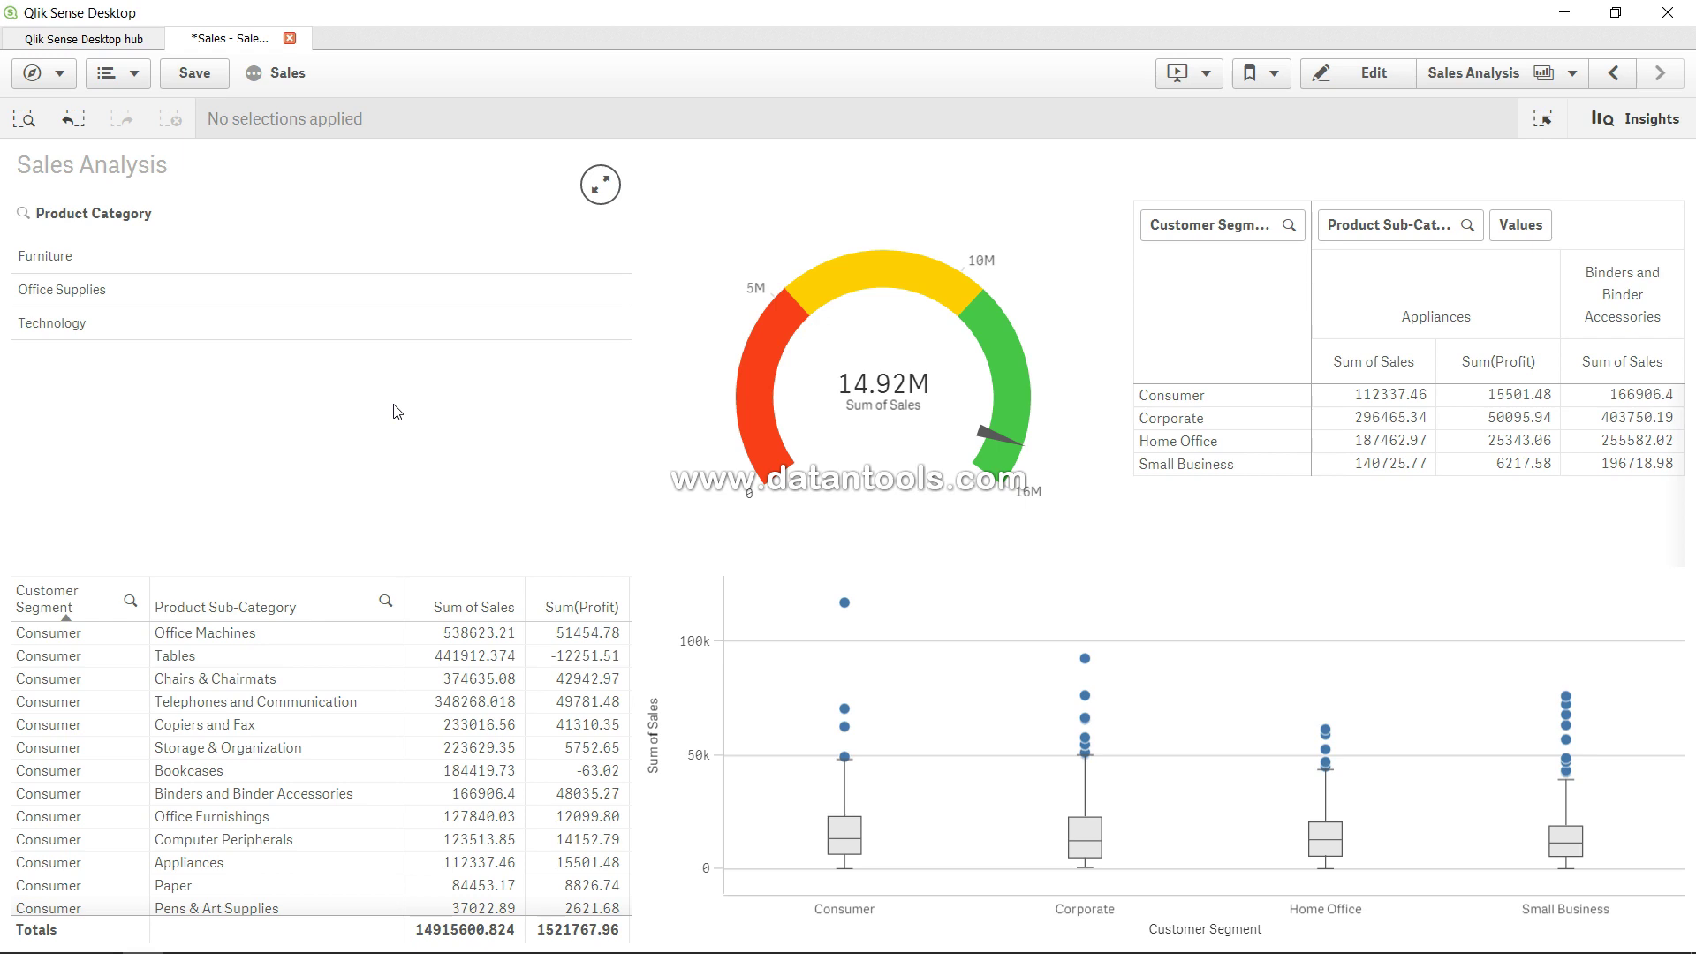
# Step: Navigate to the Sales Analysis sheet in Qlik Sense Desktop
pyautogui.click(397, 413)
pyautogui.click(815, 135)
pyautogui.click(1088, 807)
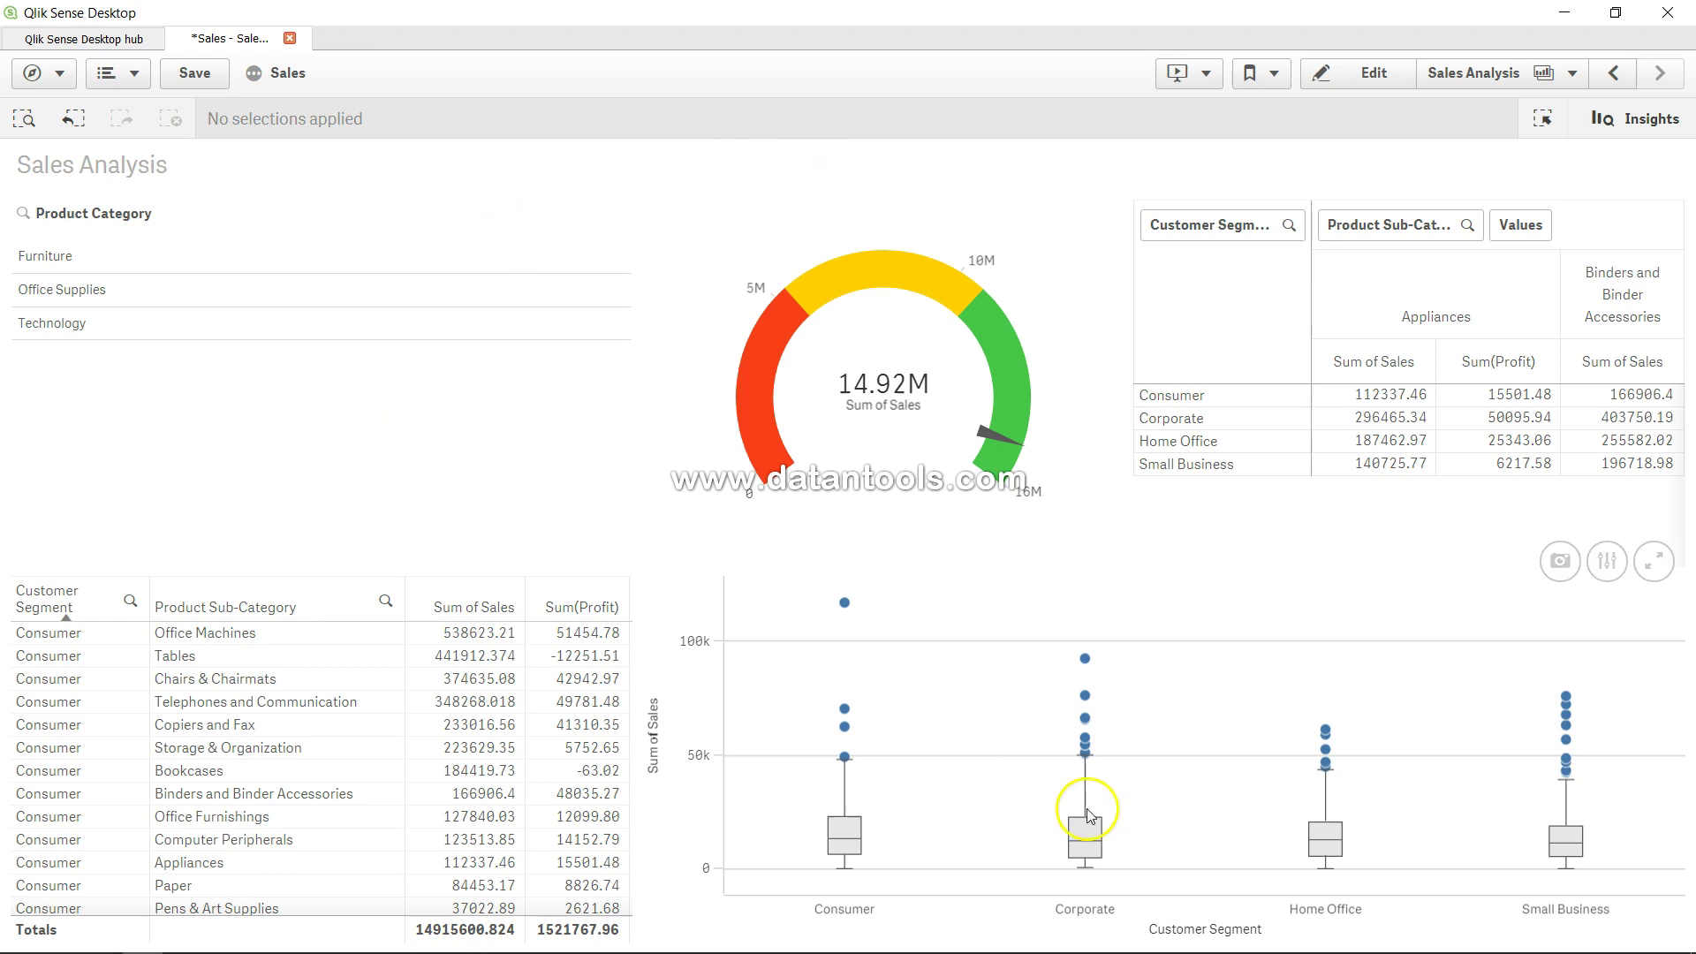
pyautogui.click(946, 833)
pyautogui.click(1186, 815)
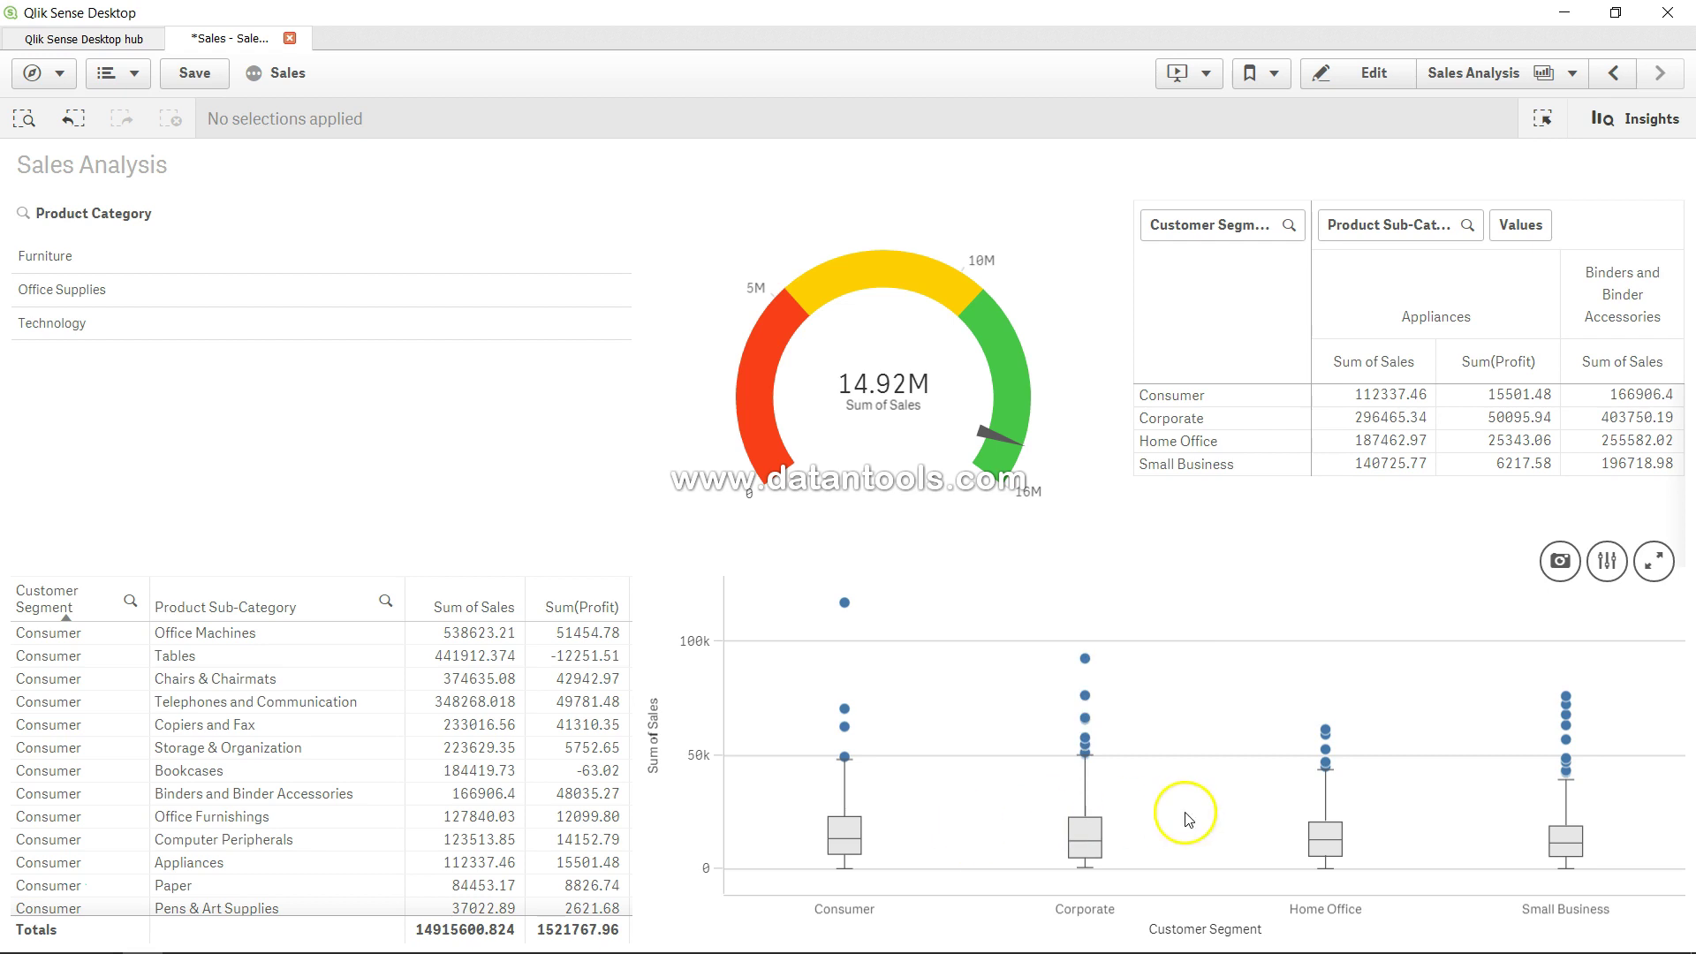
# Step: Enter edit mode and delete the pivot table in the top-right area
pyautogui.click(1366, 75)
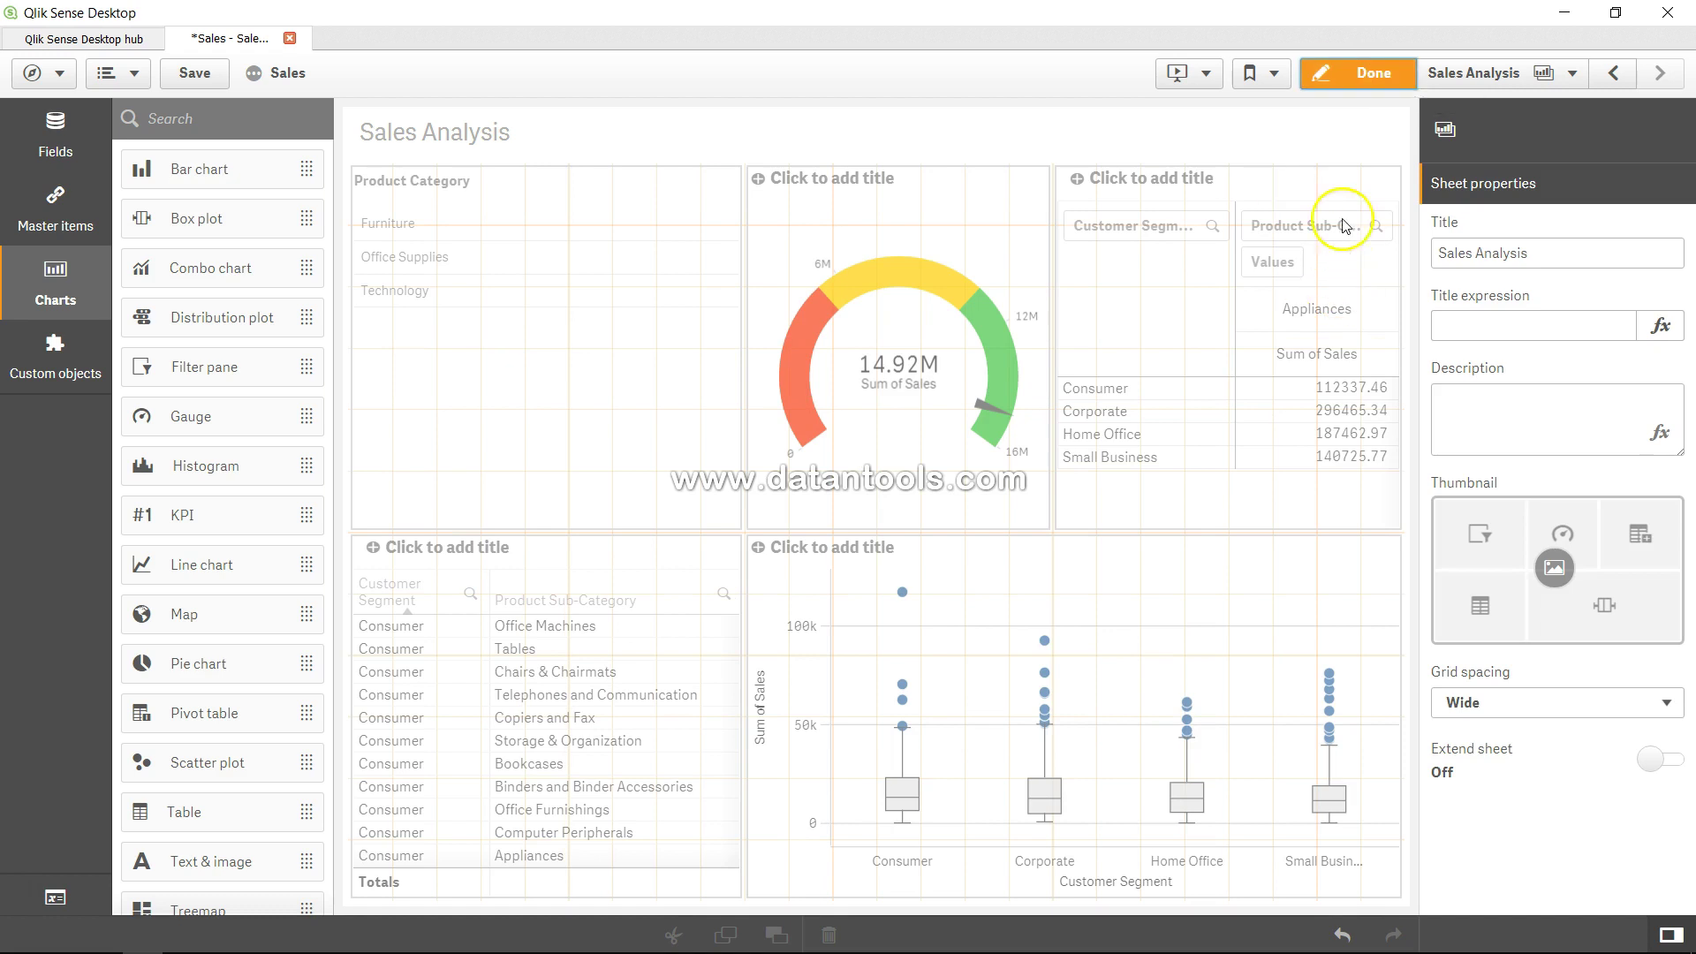
pyautogui.click(1278, 187)
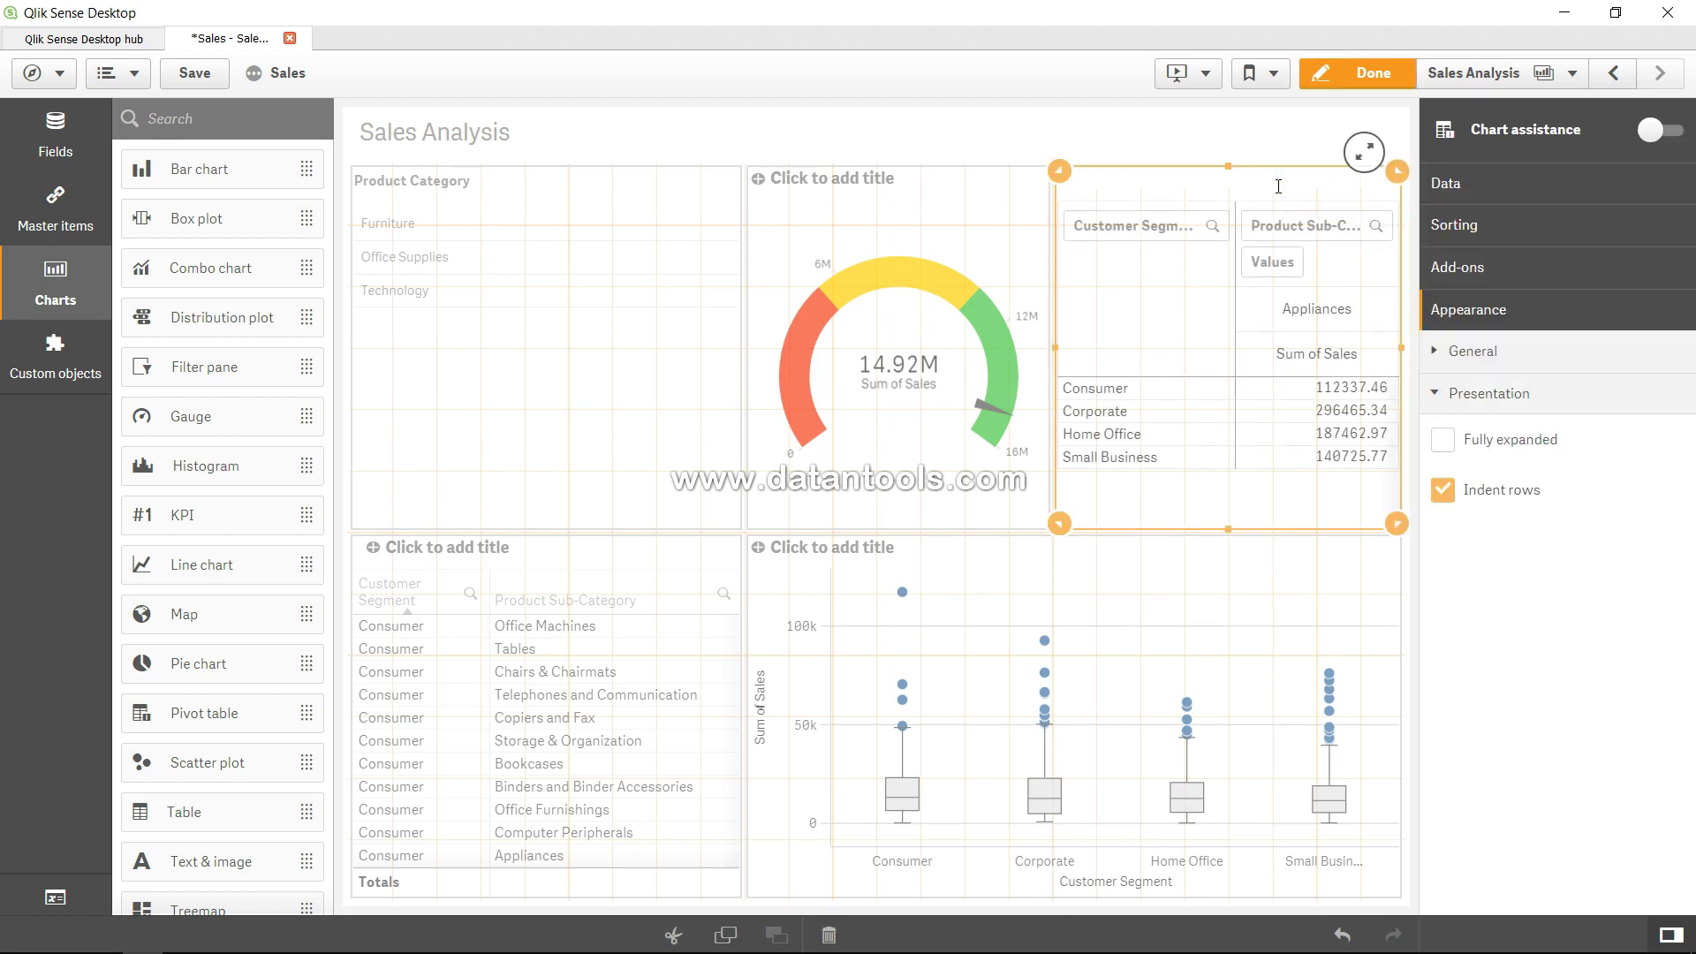
pyautogui.click(1060, 173)
pyautogui.press('Delete')
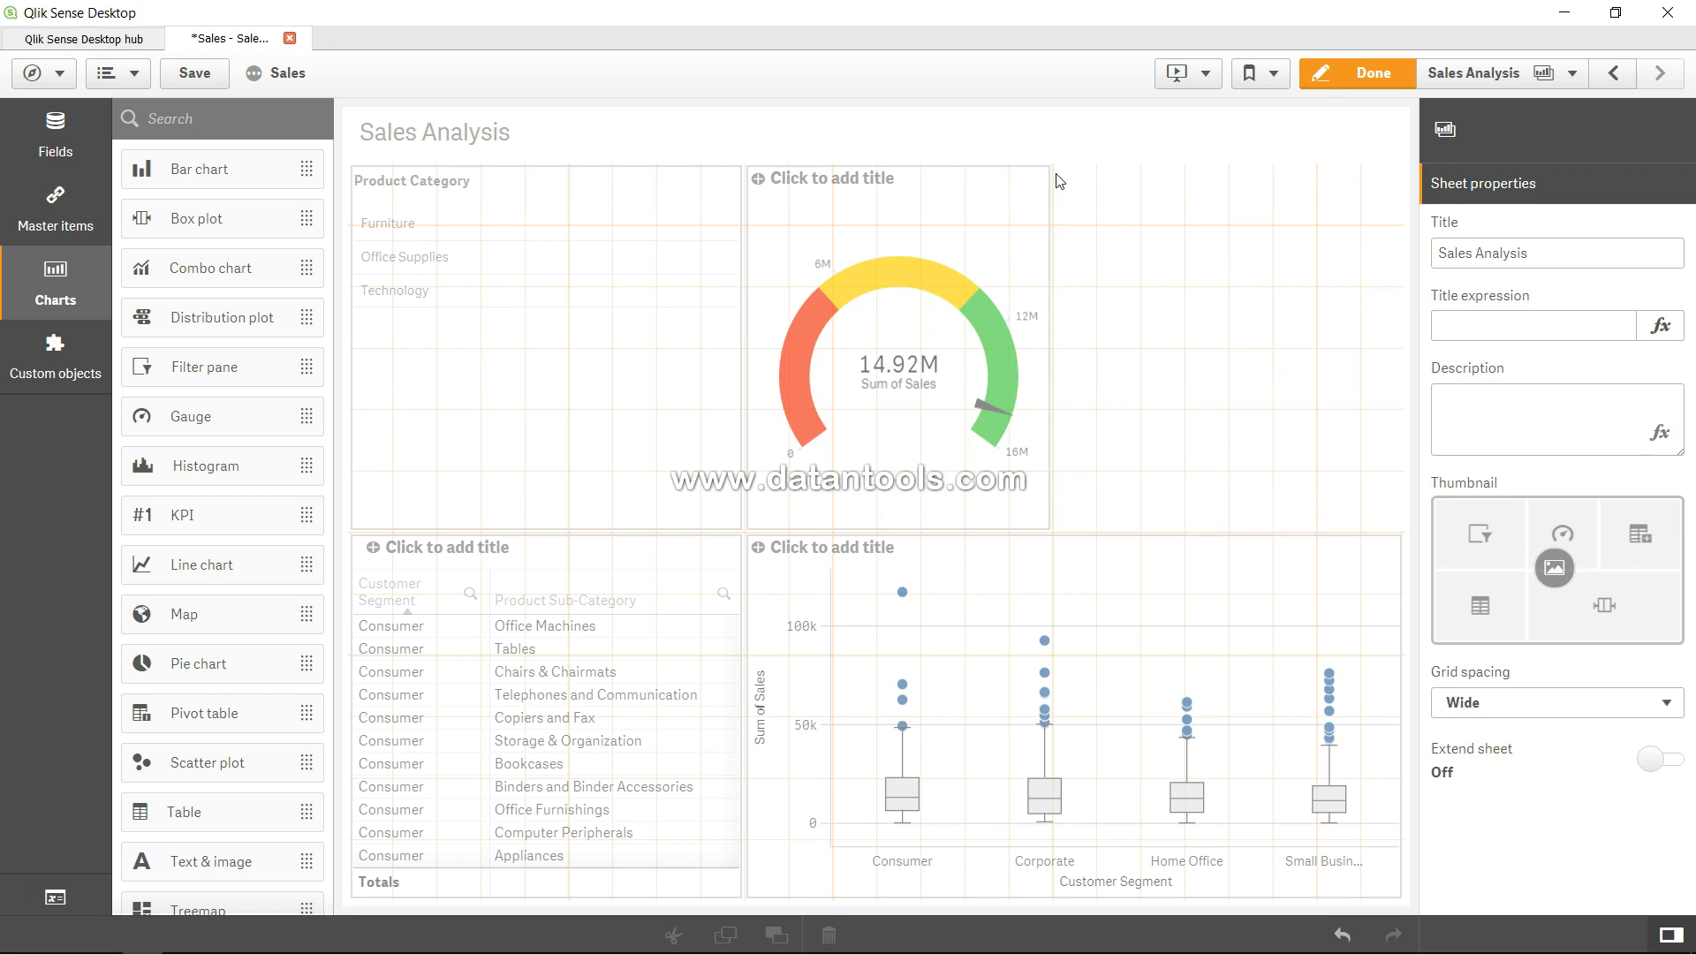
# Step: Place a histogram in the empty top-right cell and set its field to Order Quantity
pyautogui.moveTo(227, 462); pyautogui.dragTo(1215, 330)
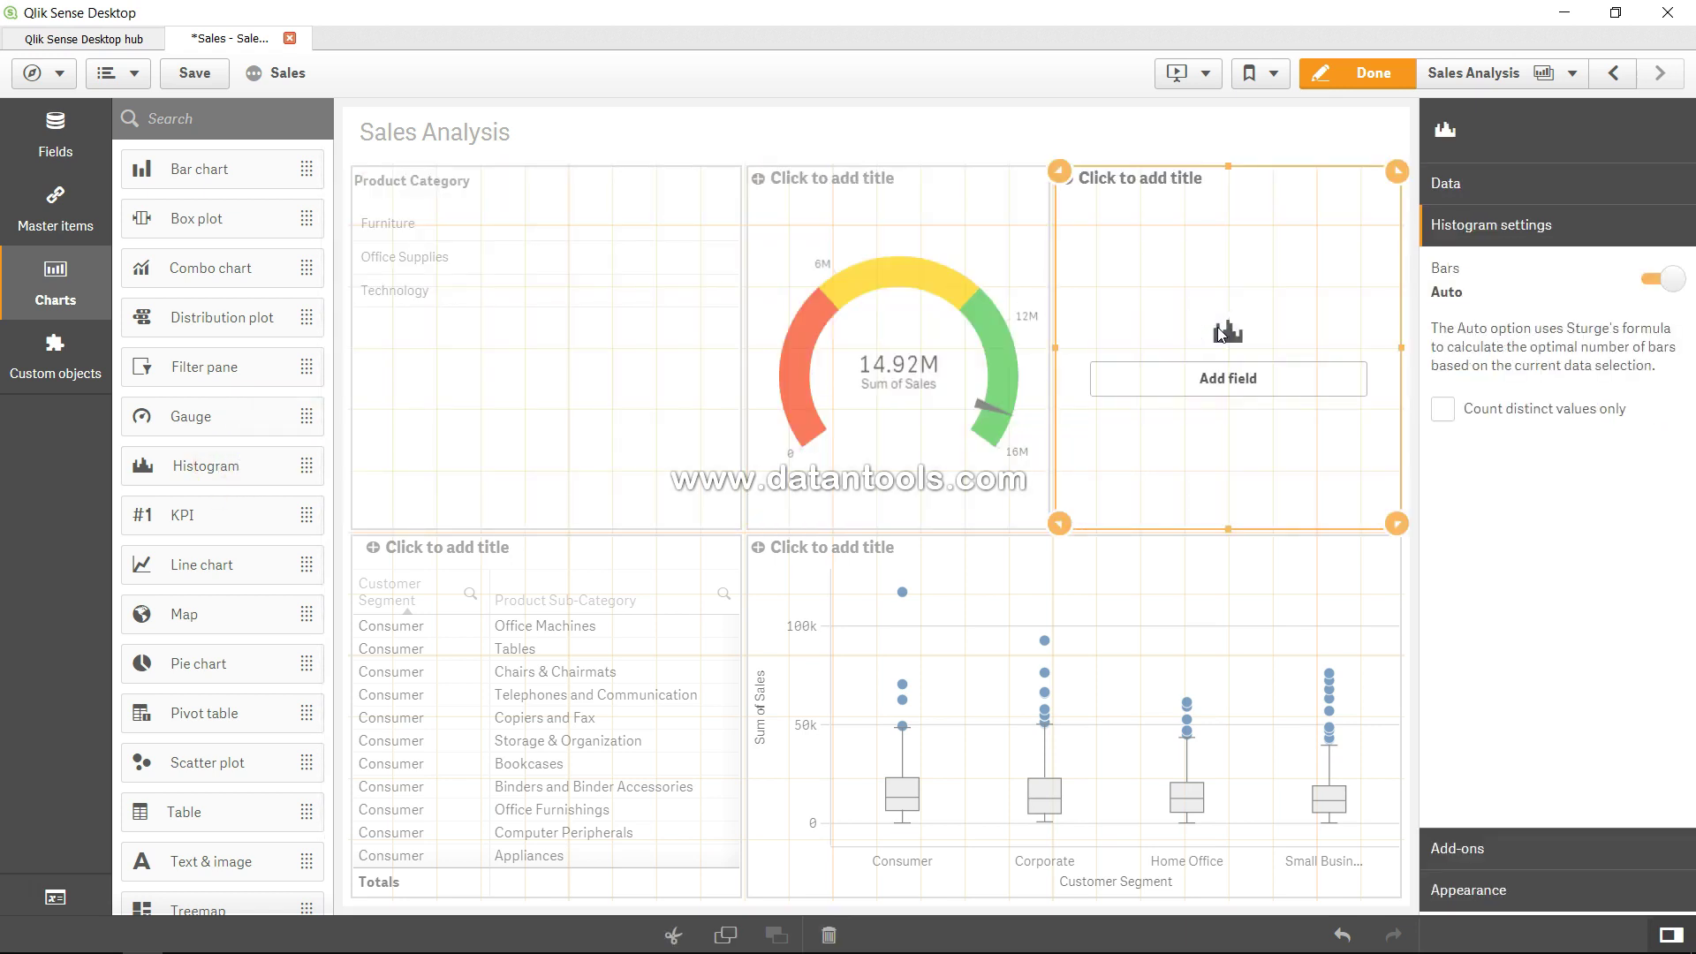
pyautogui.click(1255, 383)
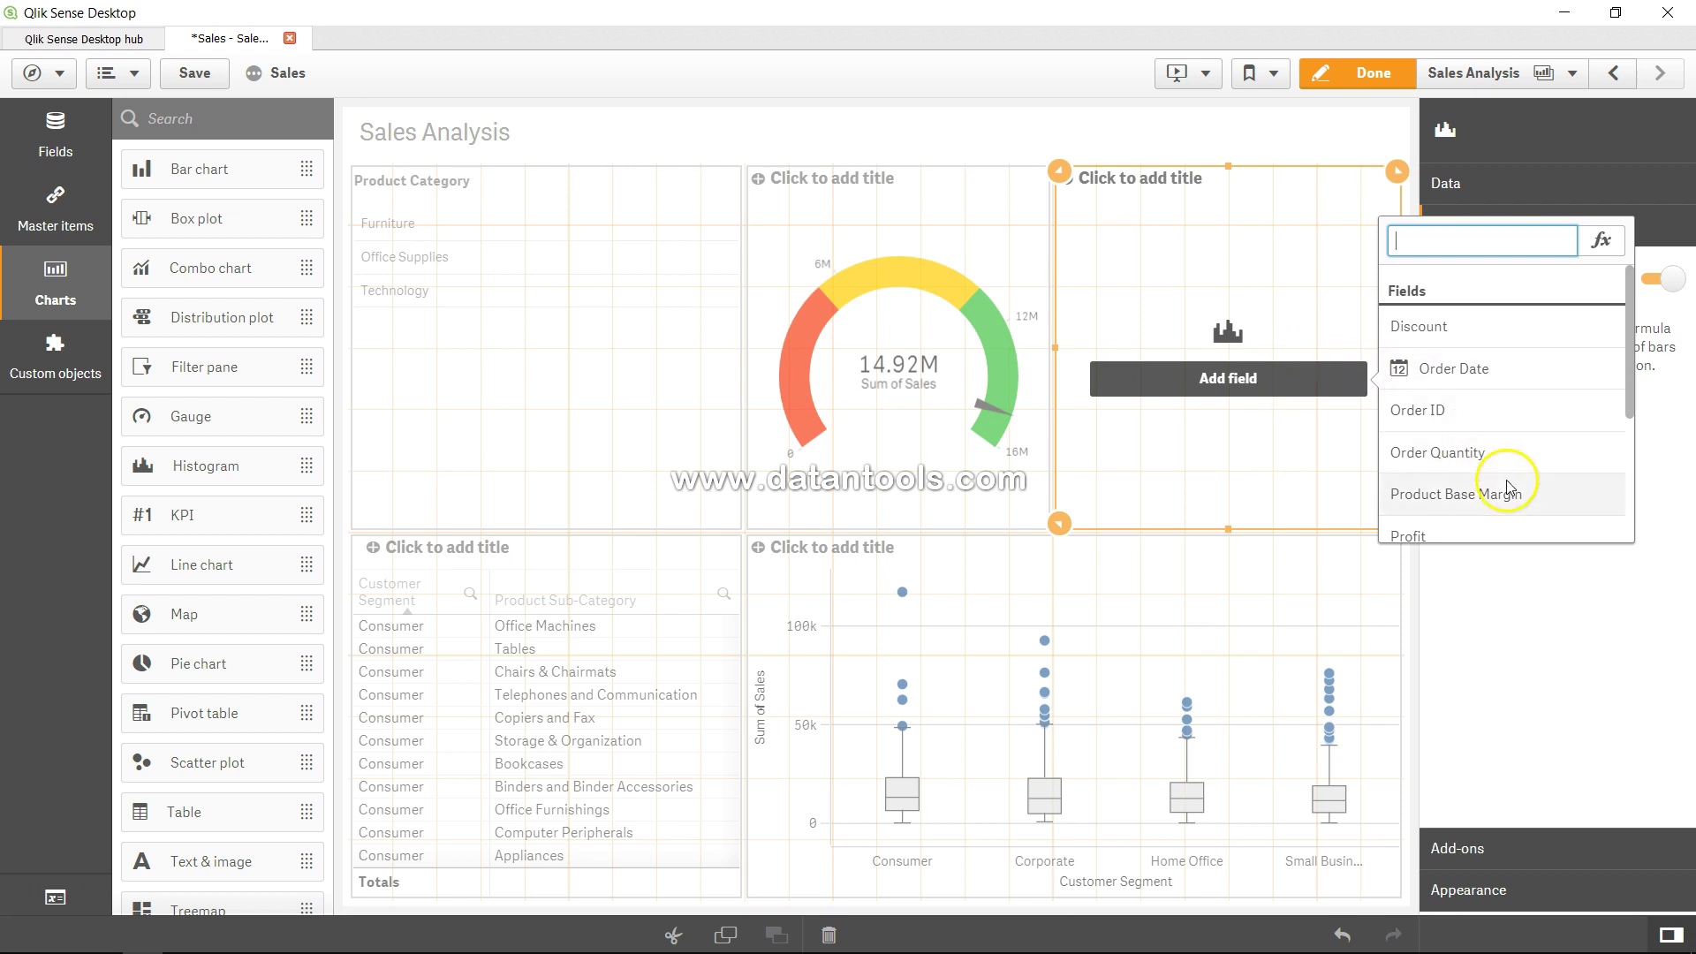
pyautogui.click(1504, 451)
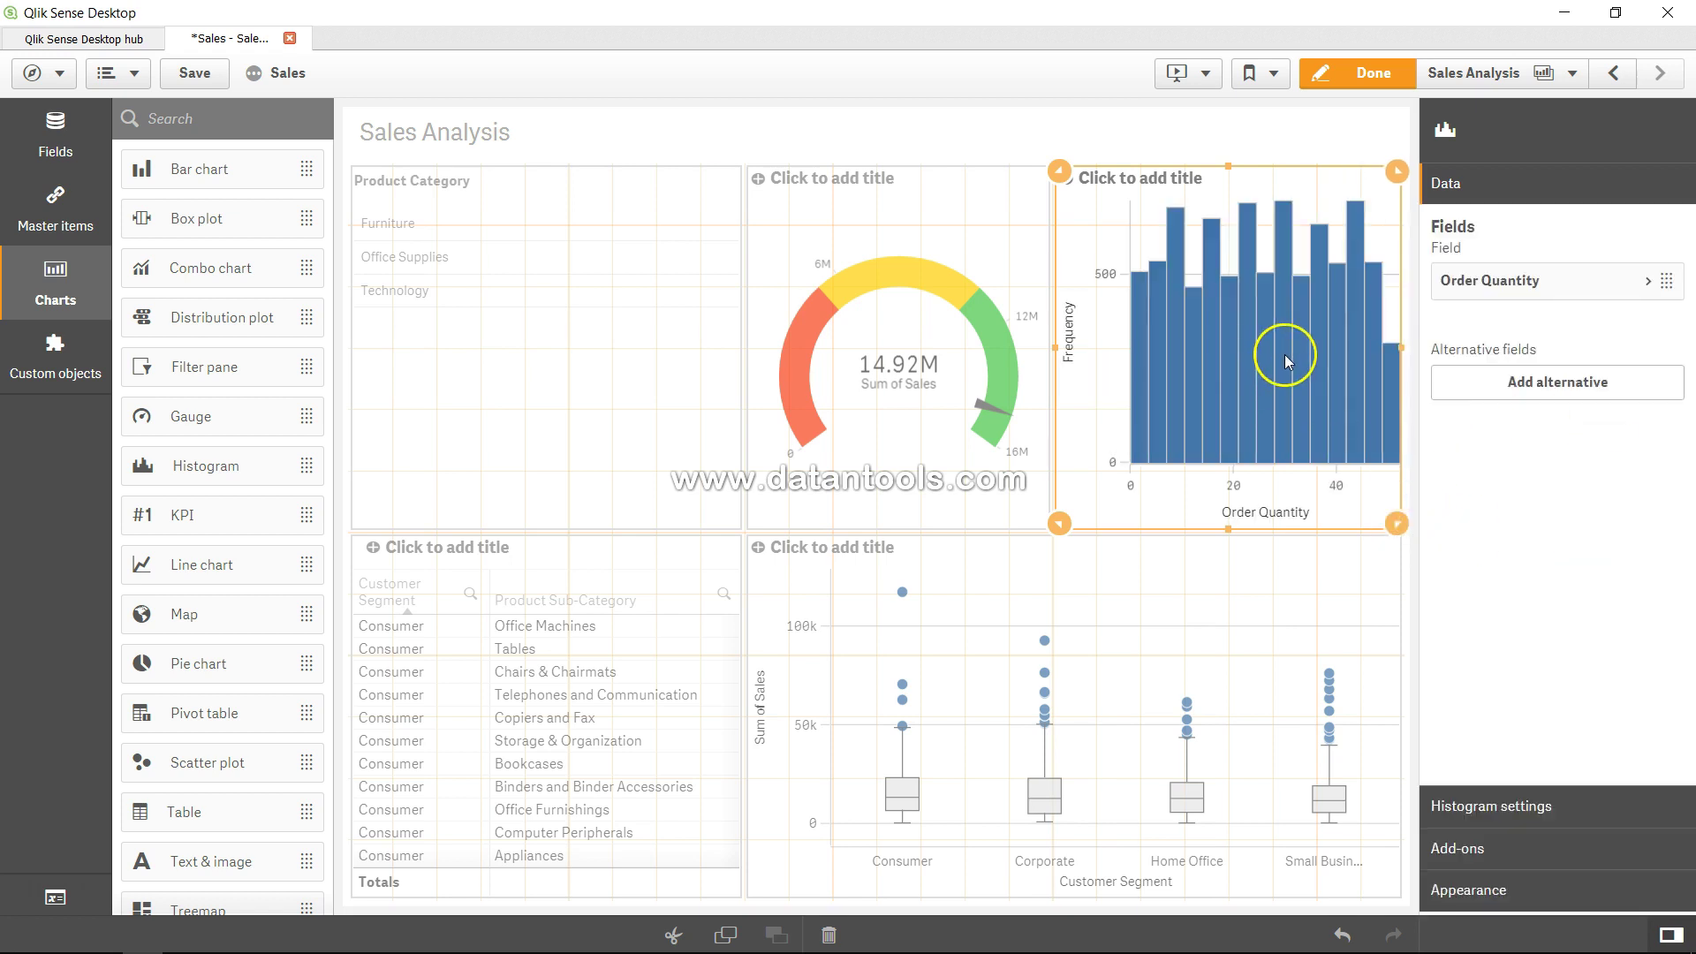
pyautogui.click(1340, 91)
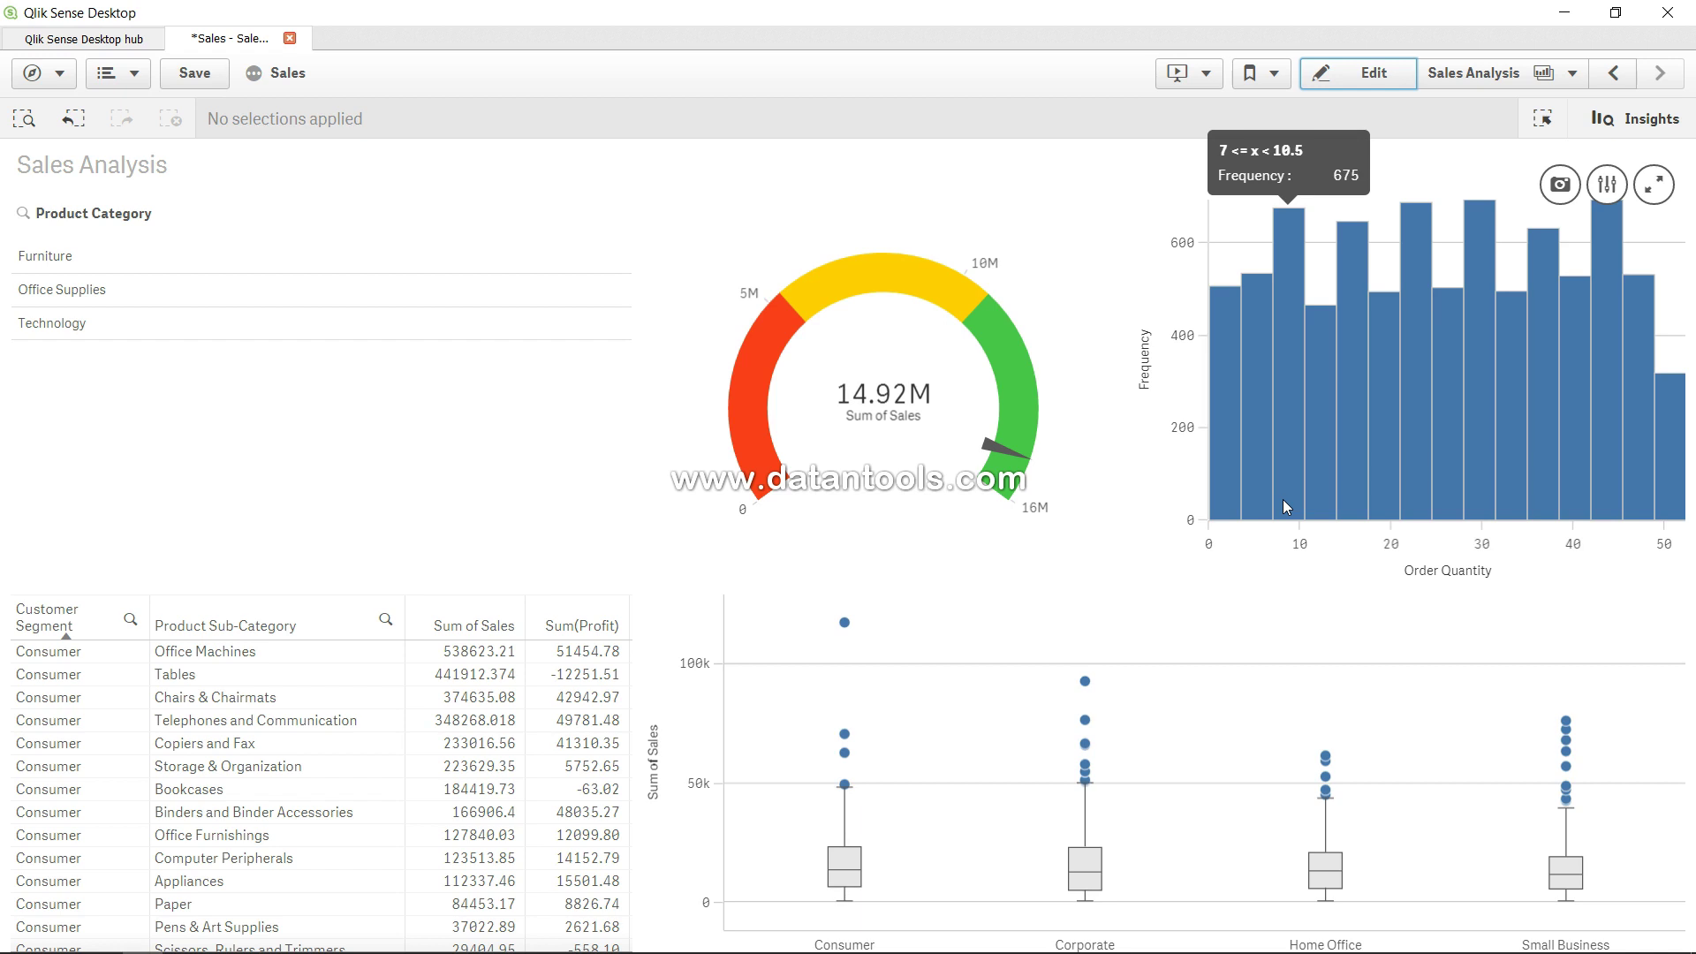
# Step: Replace the histogram's Order Quantity field with Sales, found by searching 'sal', and exit editing
pyautogui.click(1372, 75)
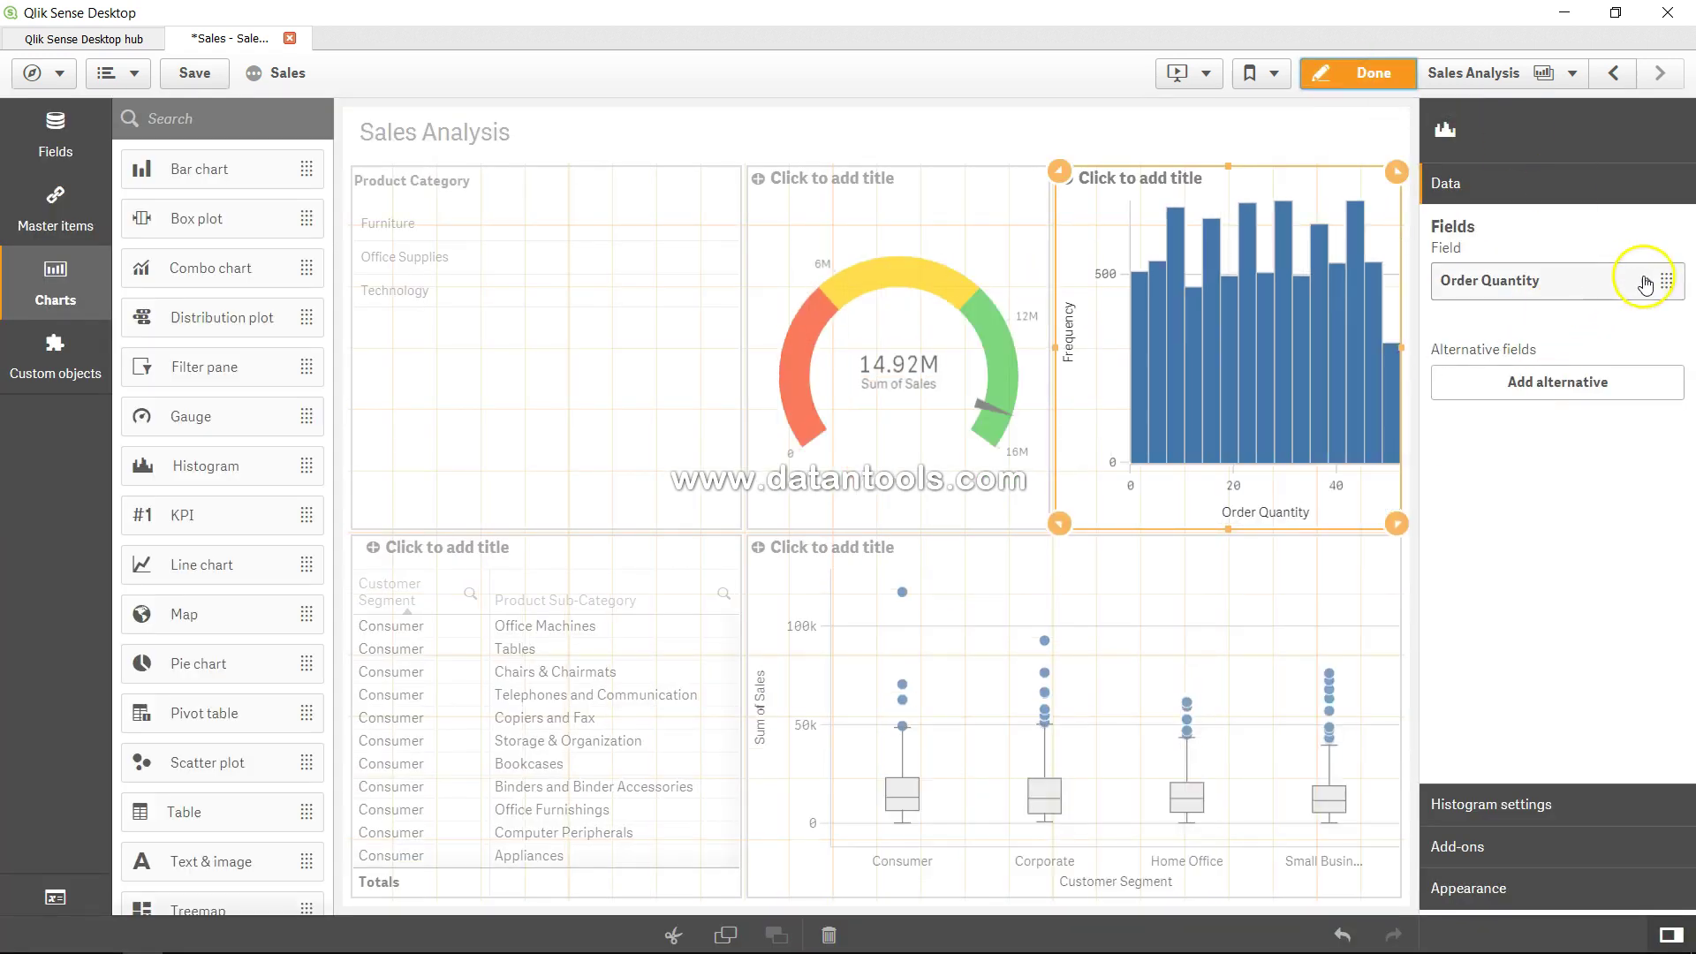
pyautogui.click(1648, 281)
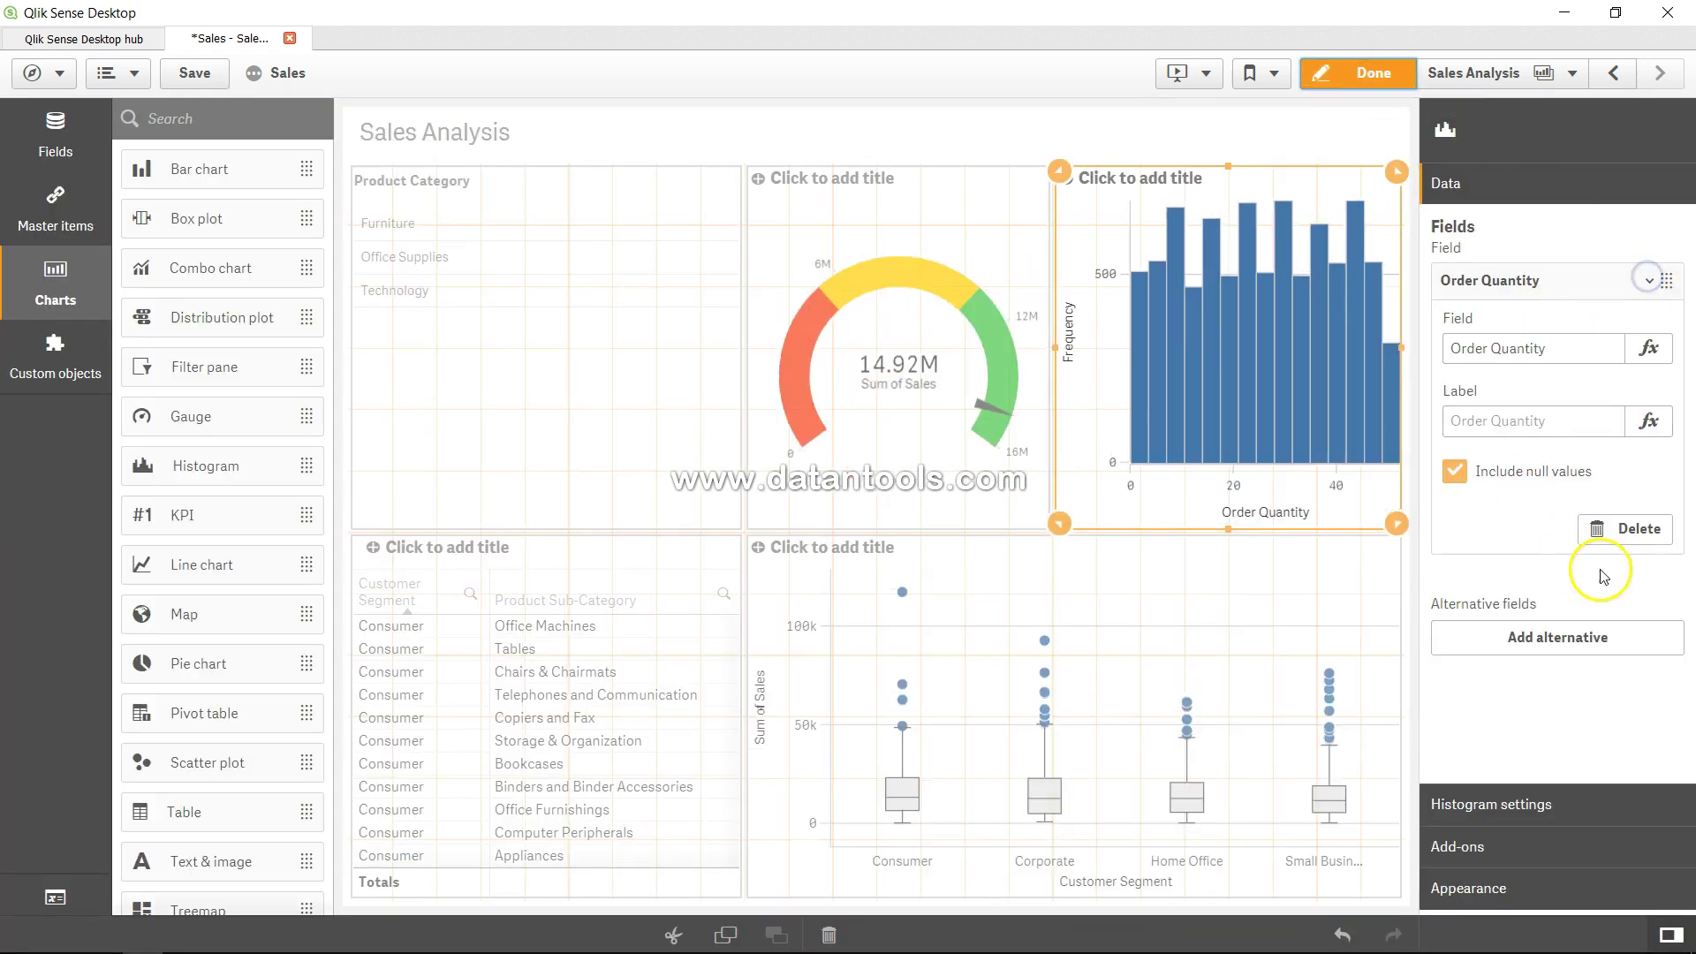
pyautogui.click(1624, 531)
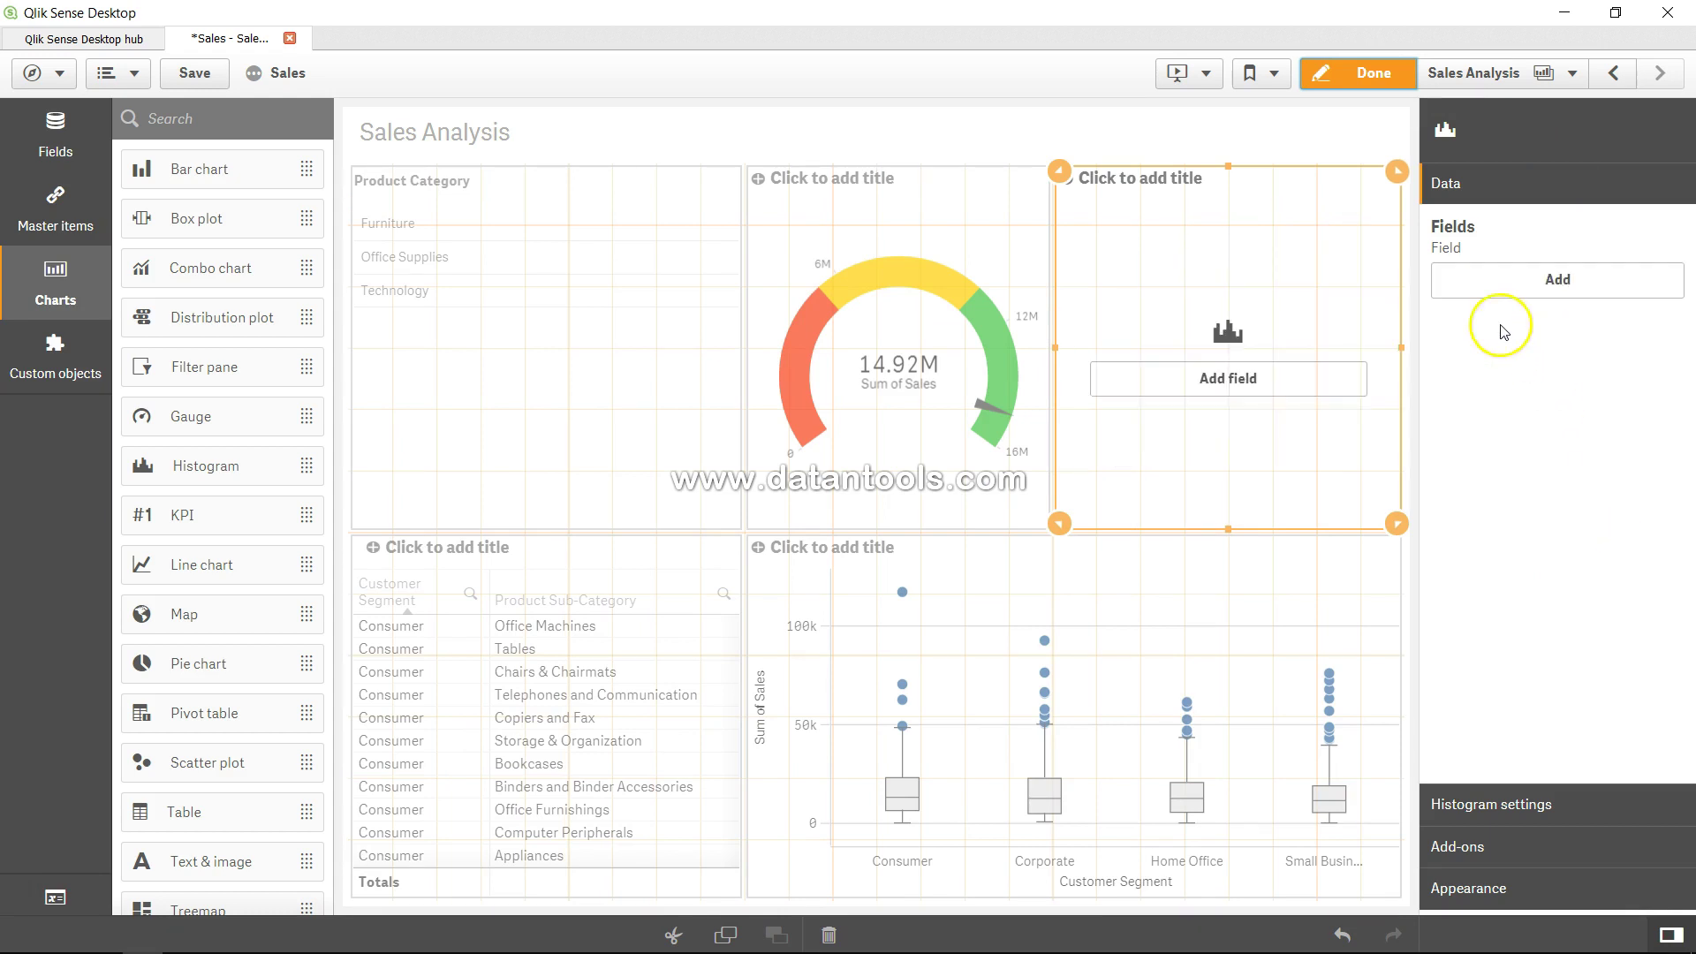
pyautogui.click(1285, 392)
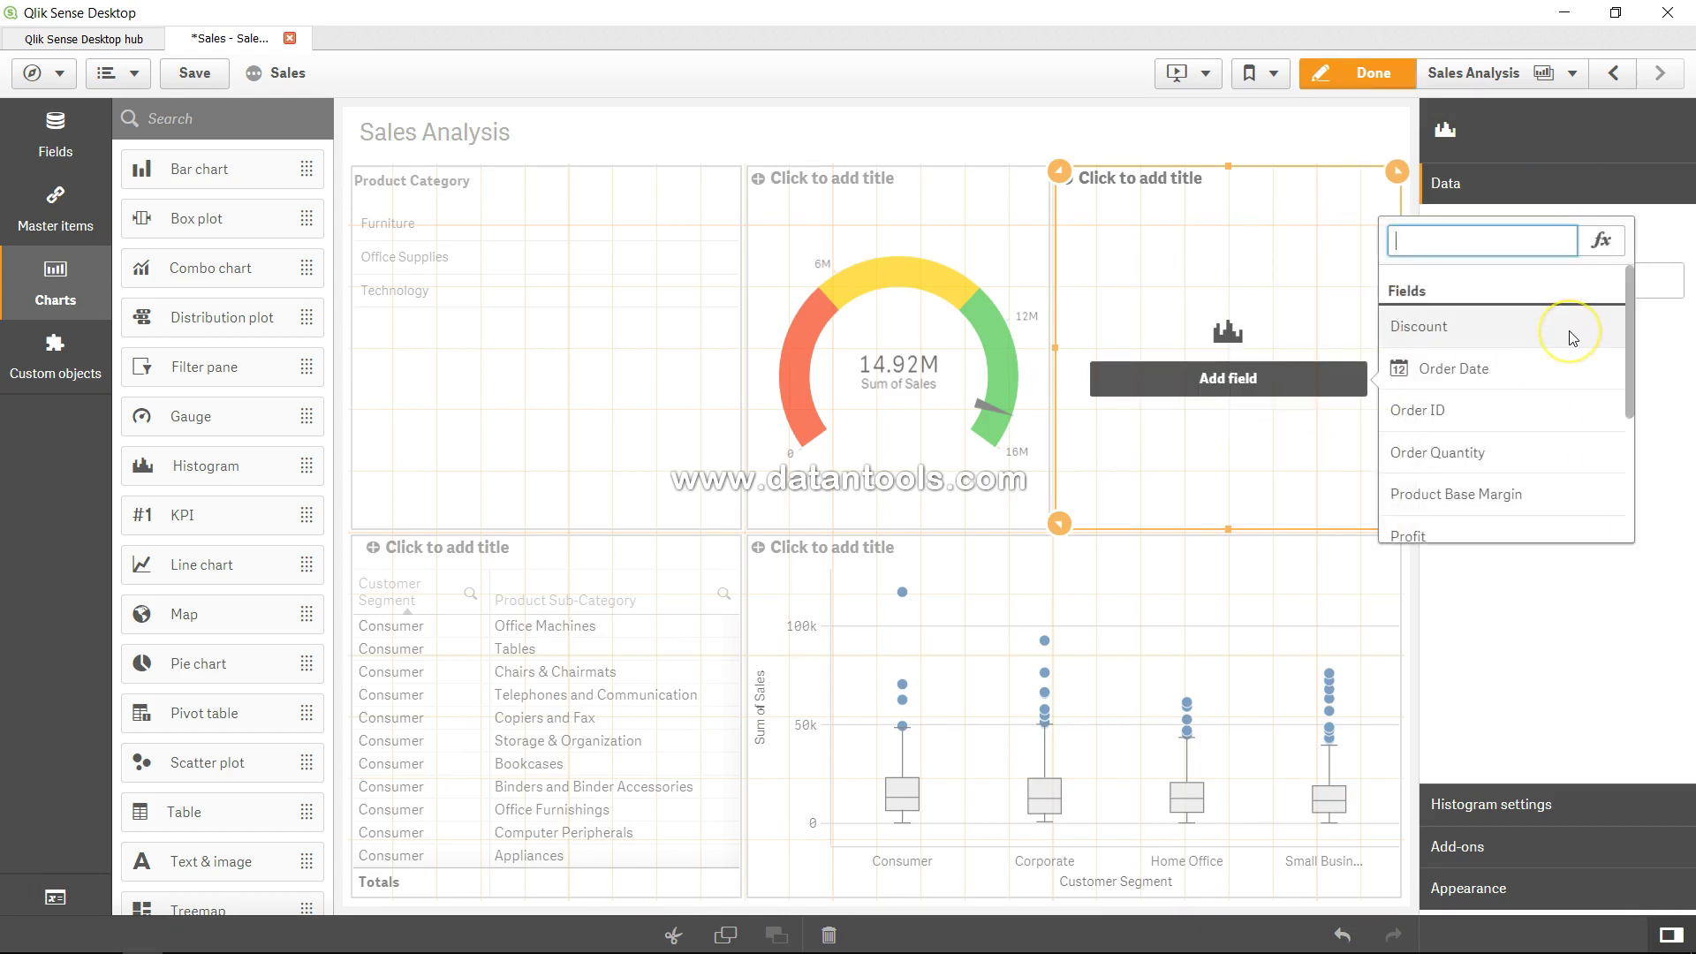
pyautogui.write('sal')
pyautogui.click(1409, 327)
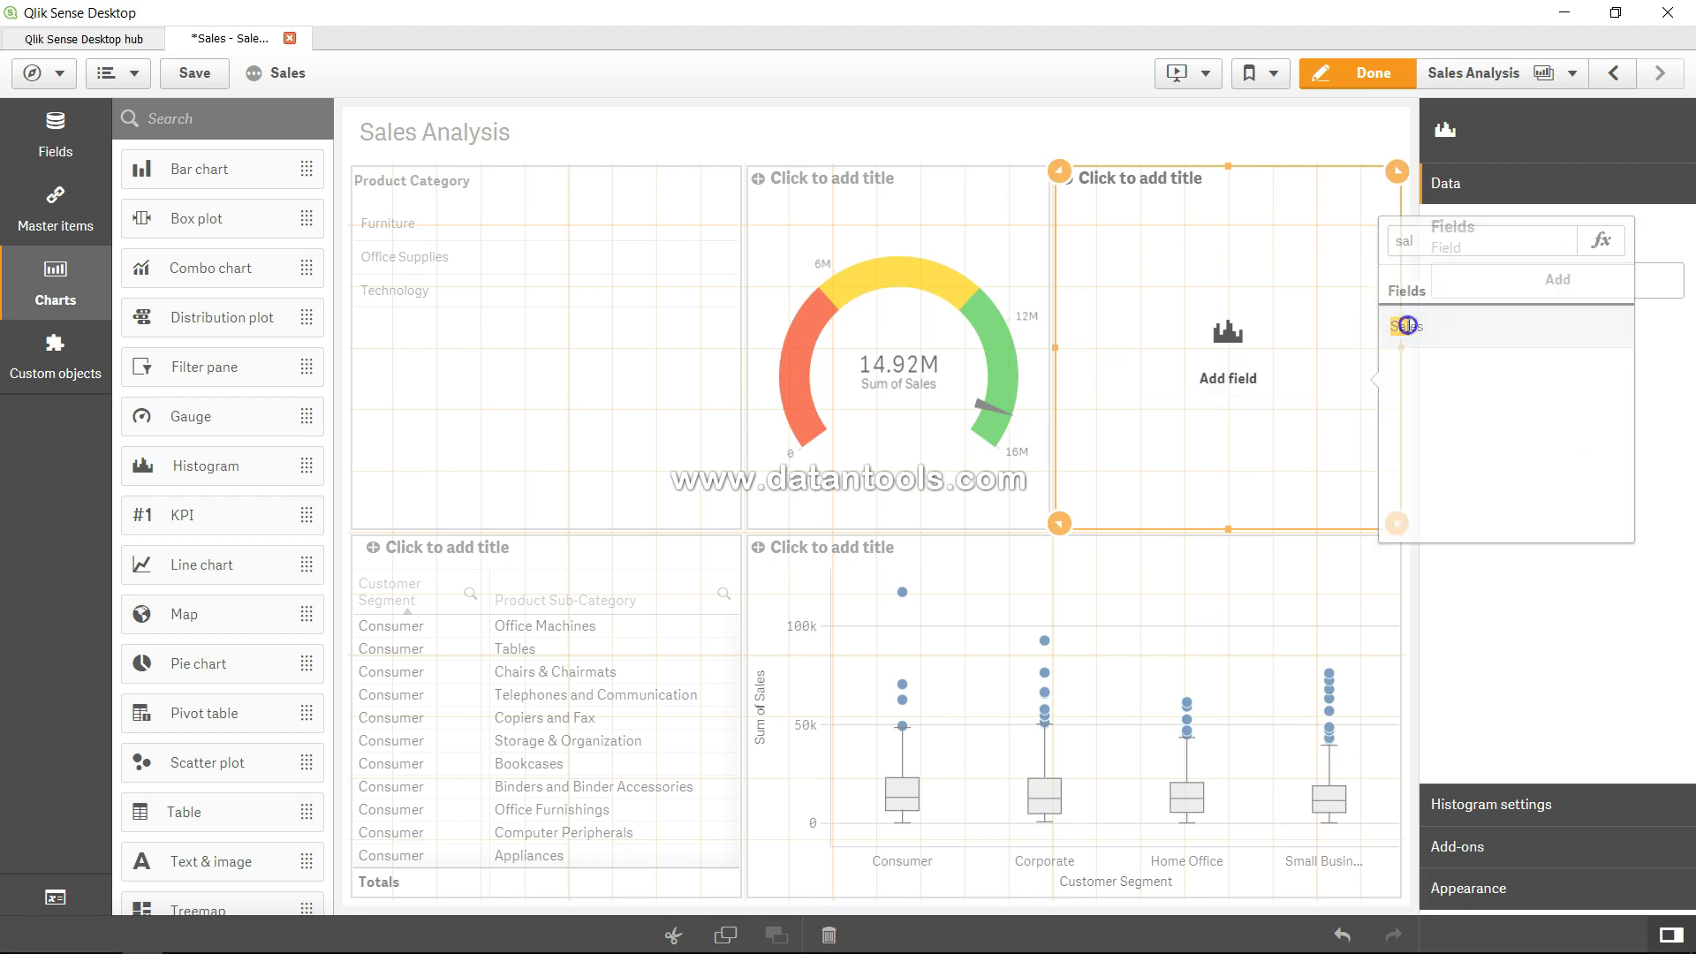
pyautogui.click(1349, 75)
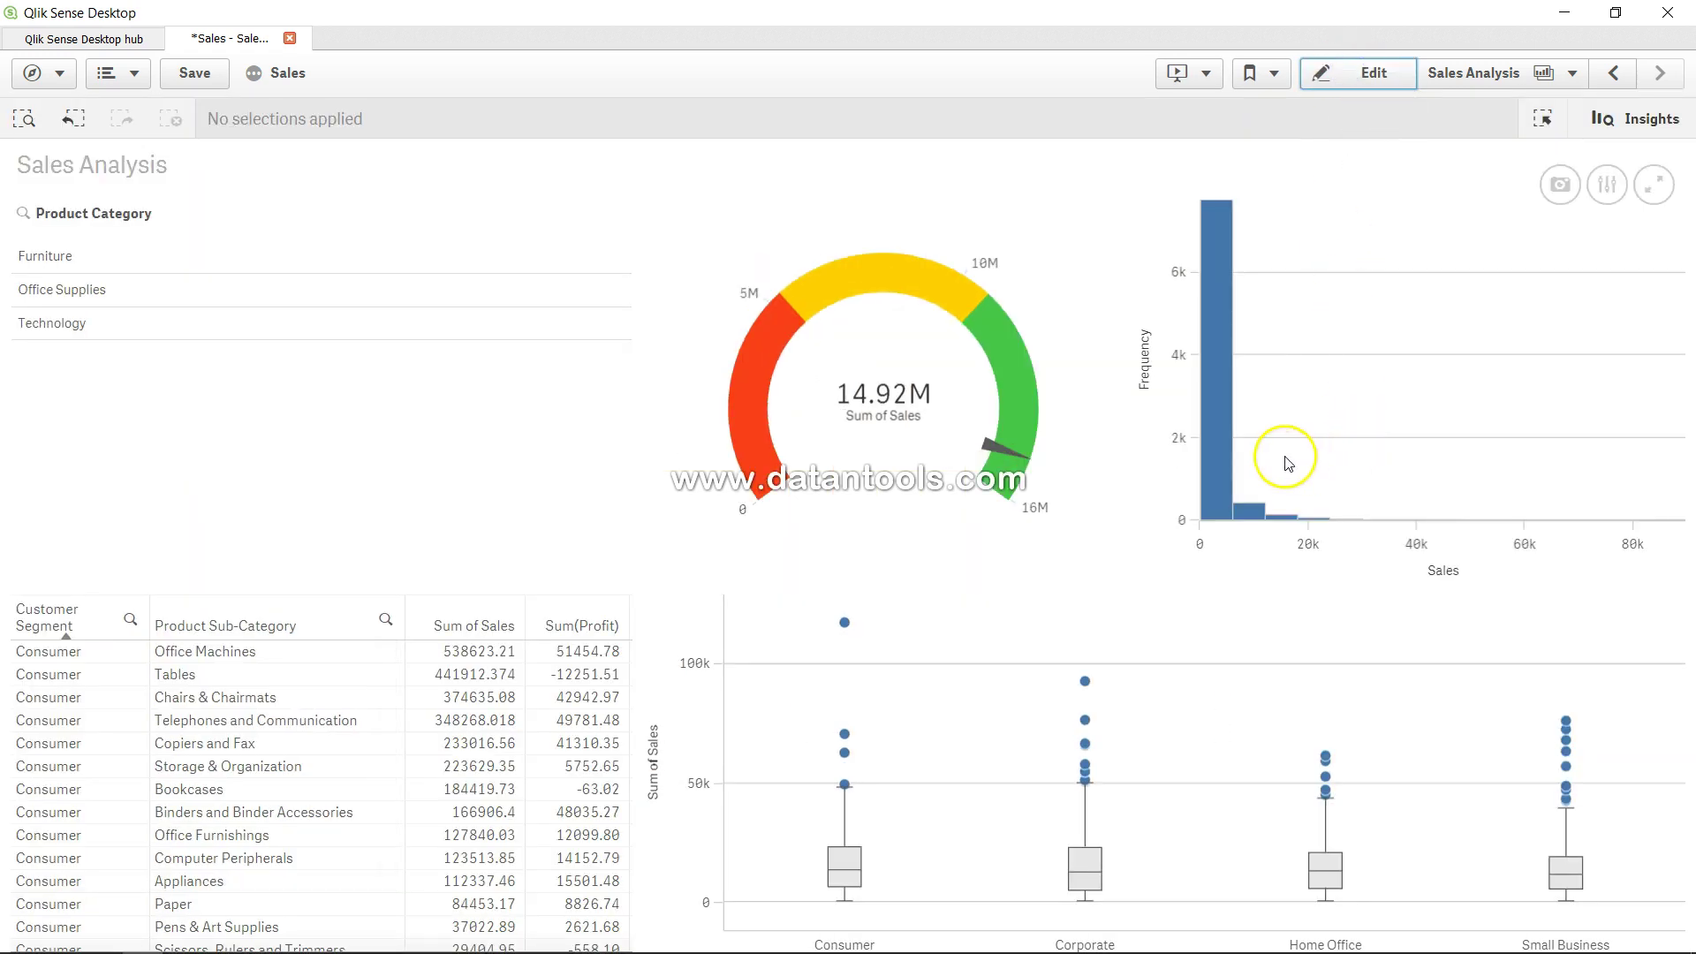
pyautogui.moveTo(1214, 405)
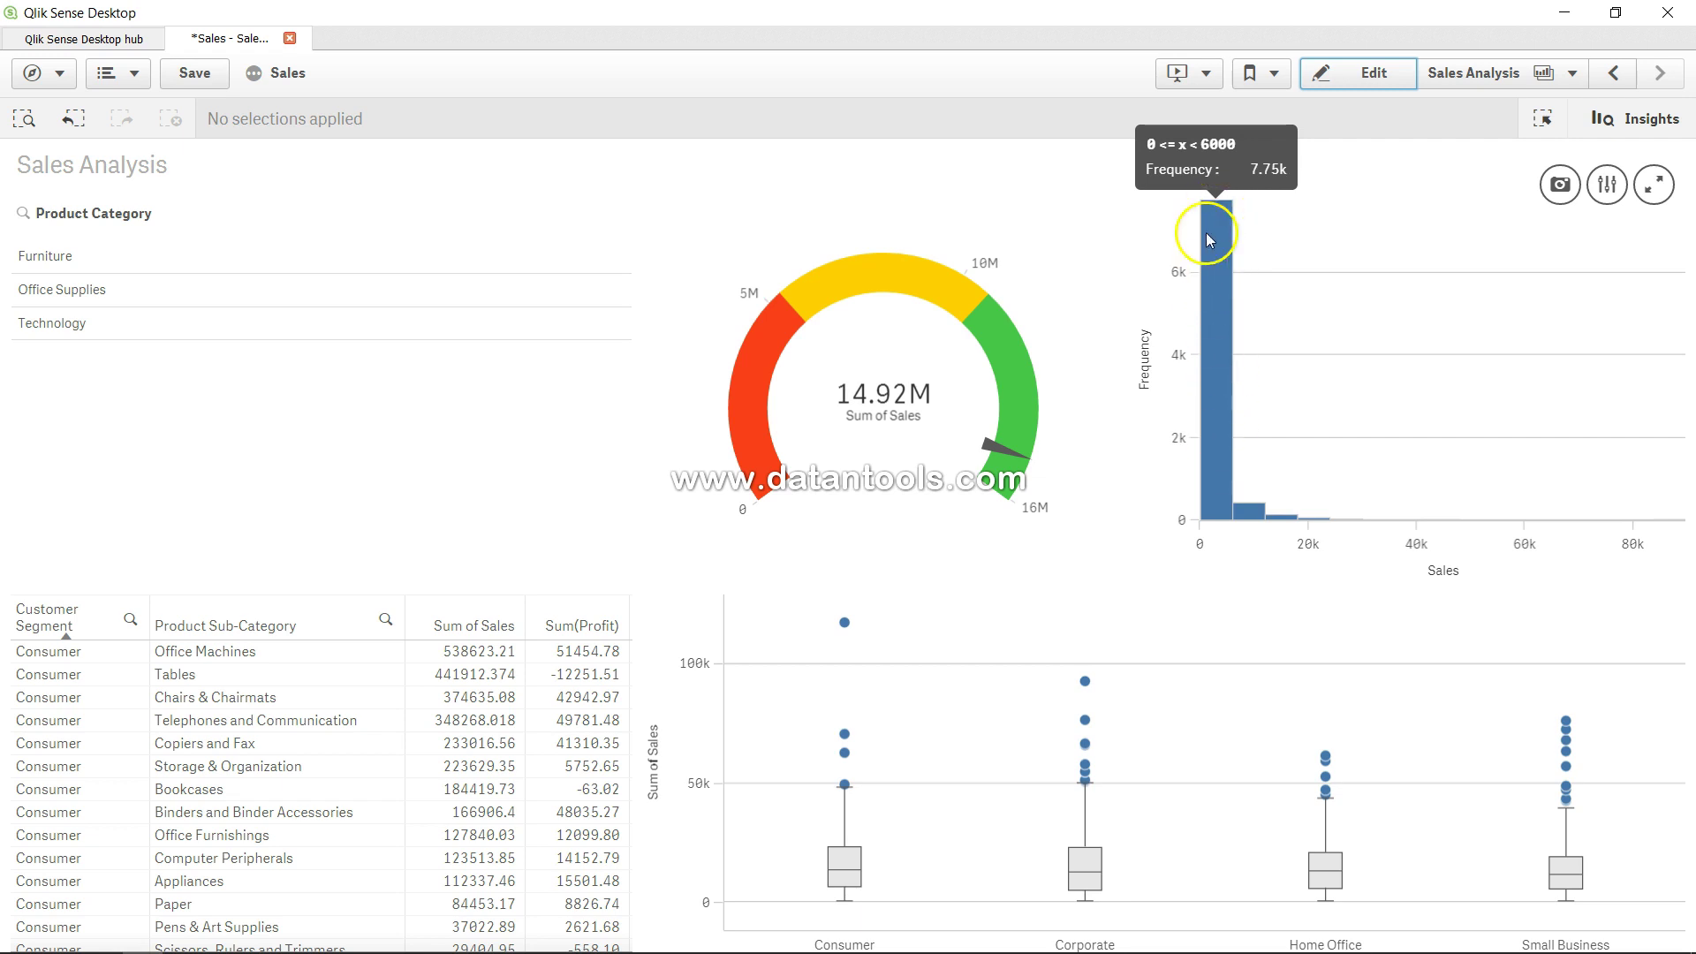
# Step: Switch the histogram's bars from Auto to Custom, defined by Bar width (x-axis), then exit editing
pyautogui.click(1365, 86)
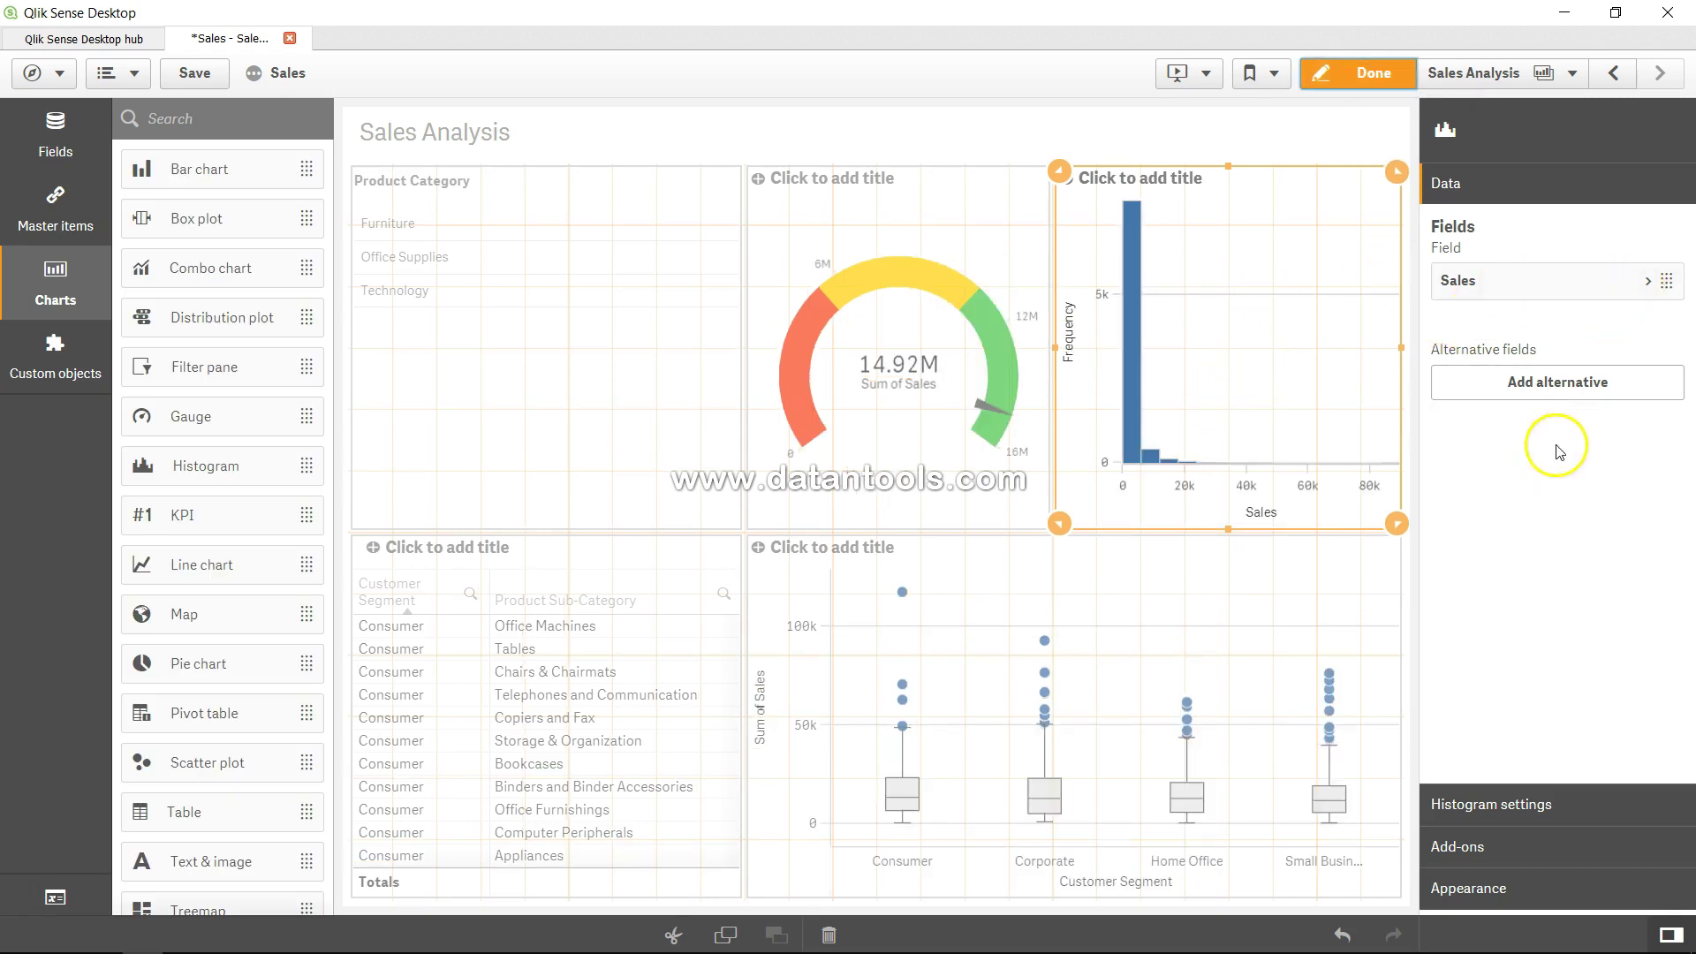
pyautogui.click(1507, 804)
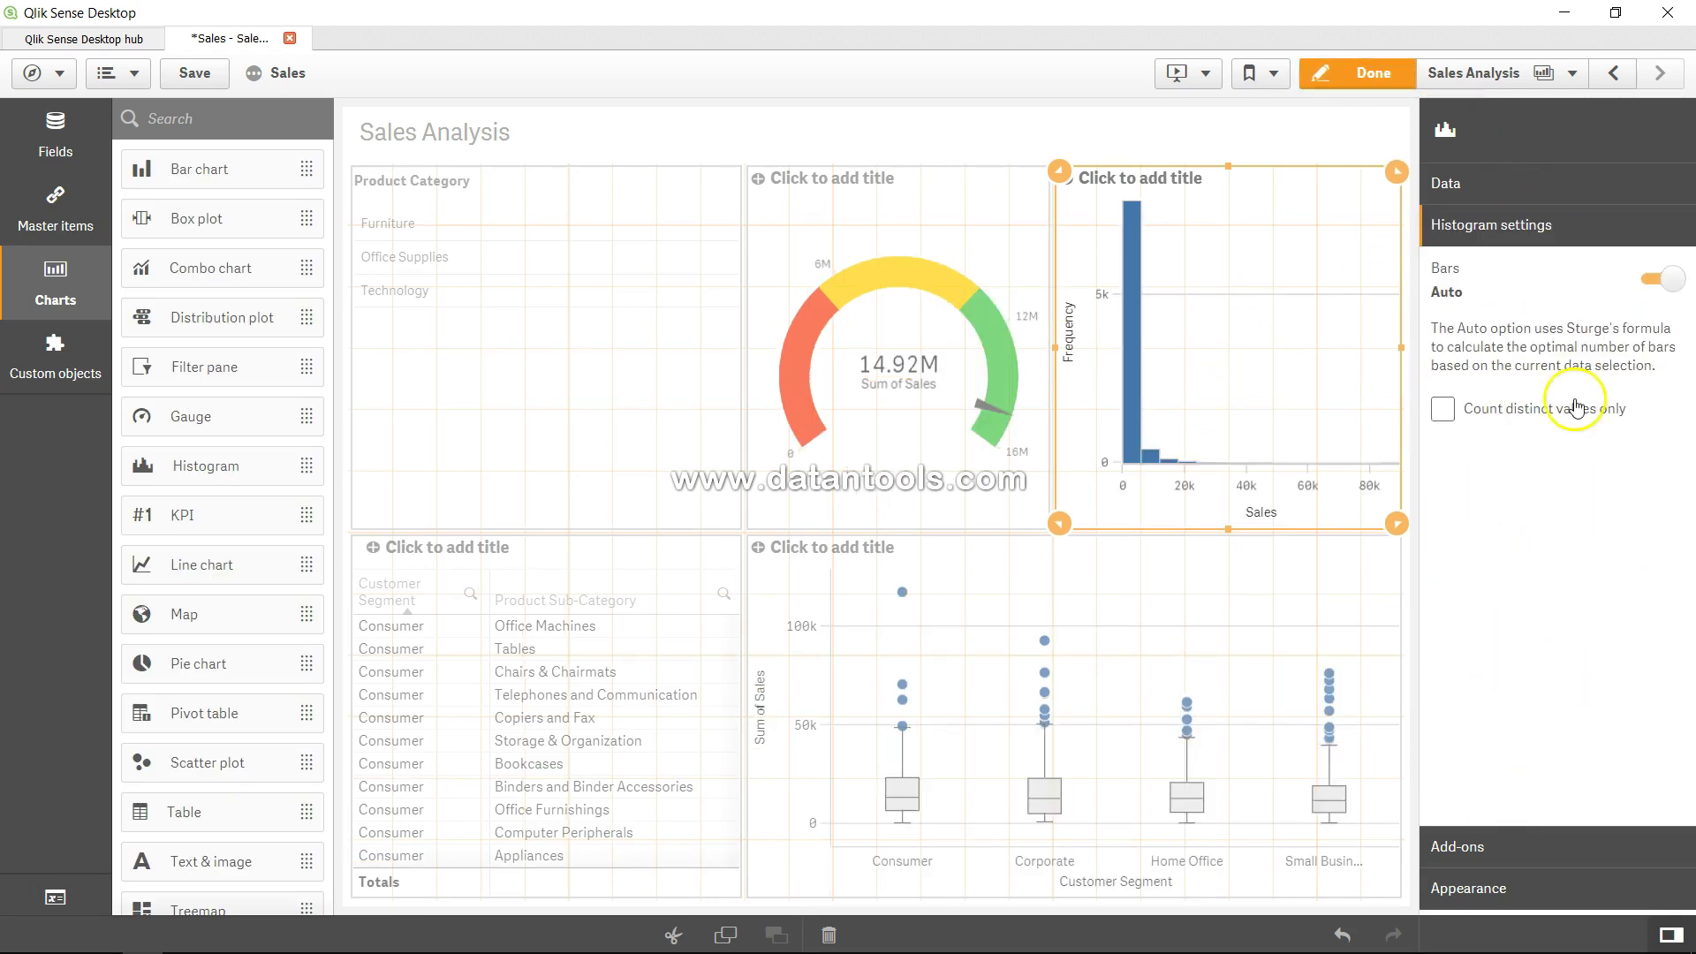
pyautogui.click(1653, 281)
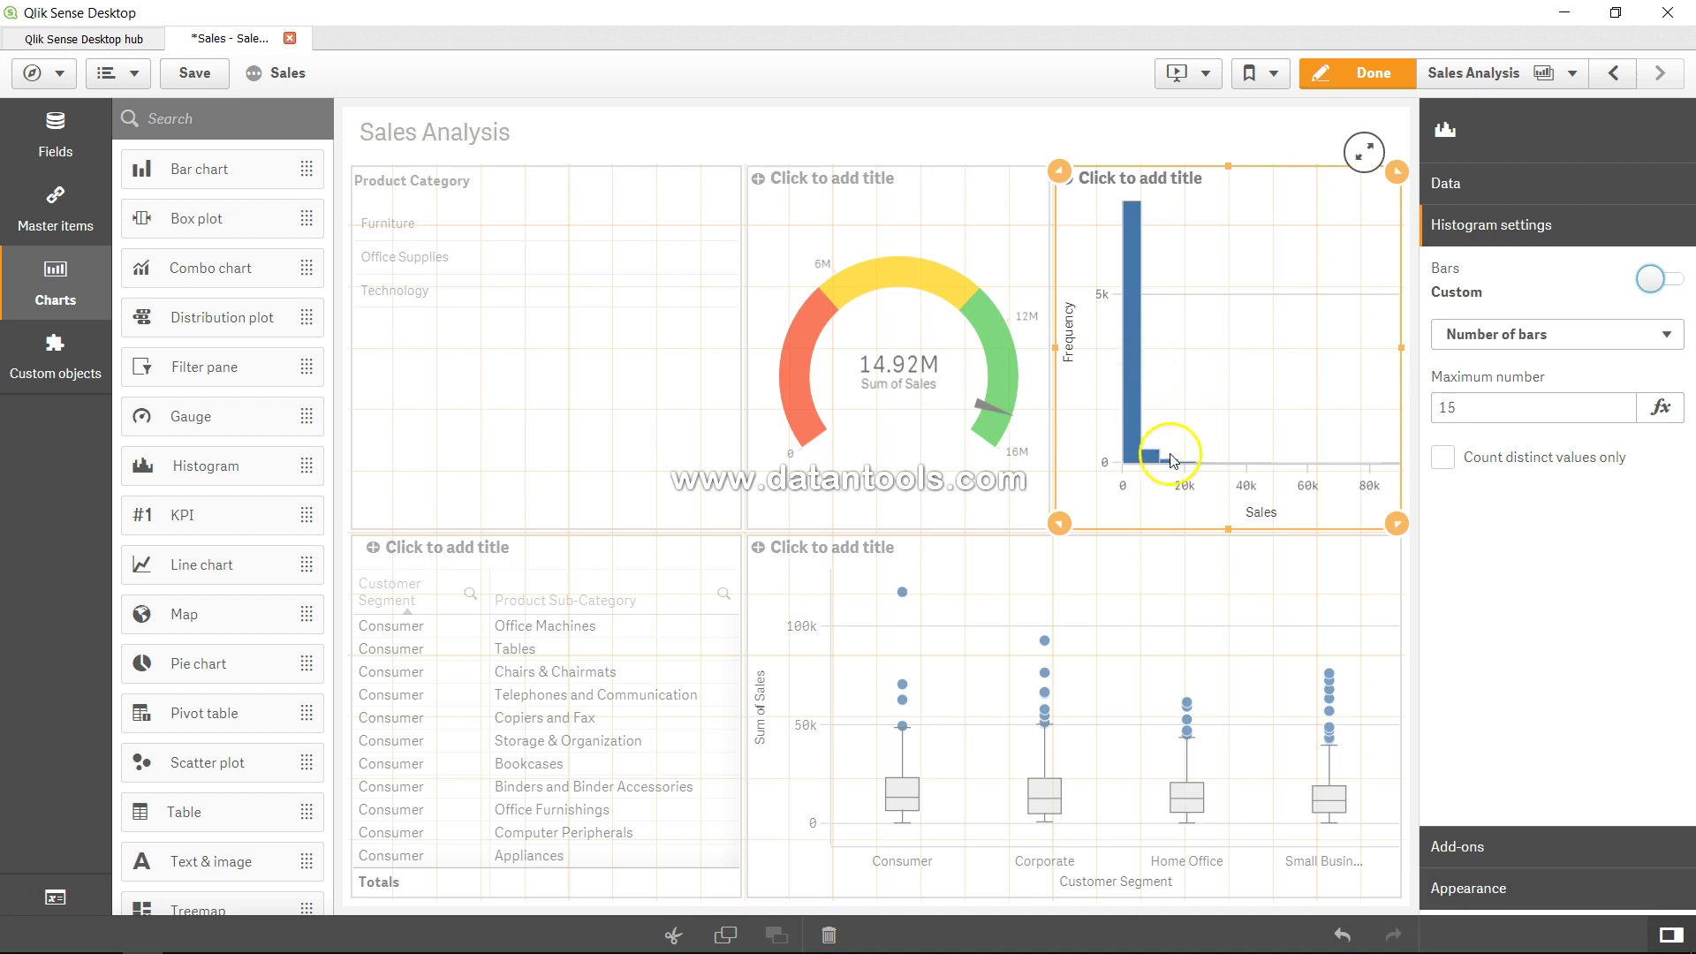
pyautogui.click(1513, 345)
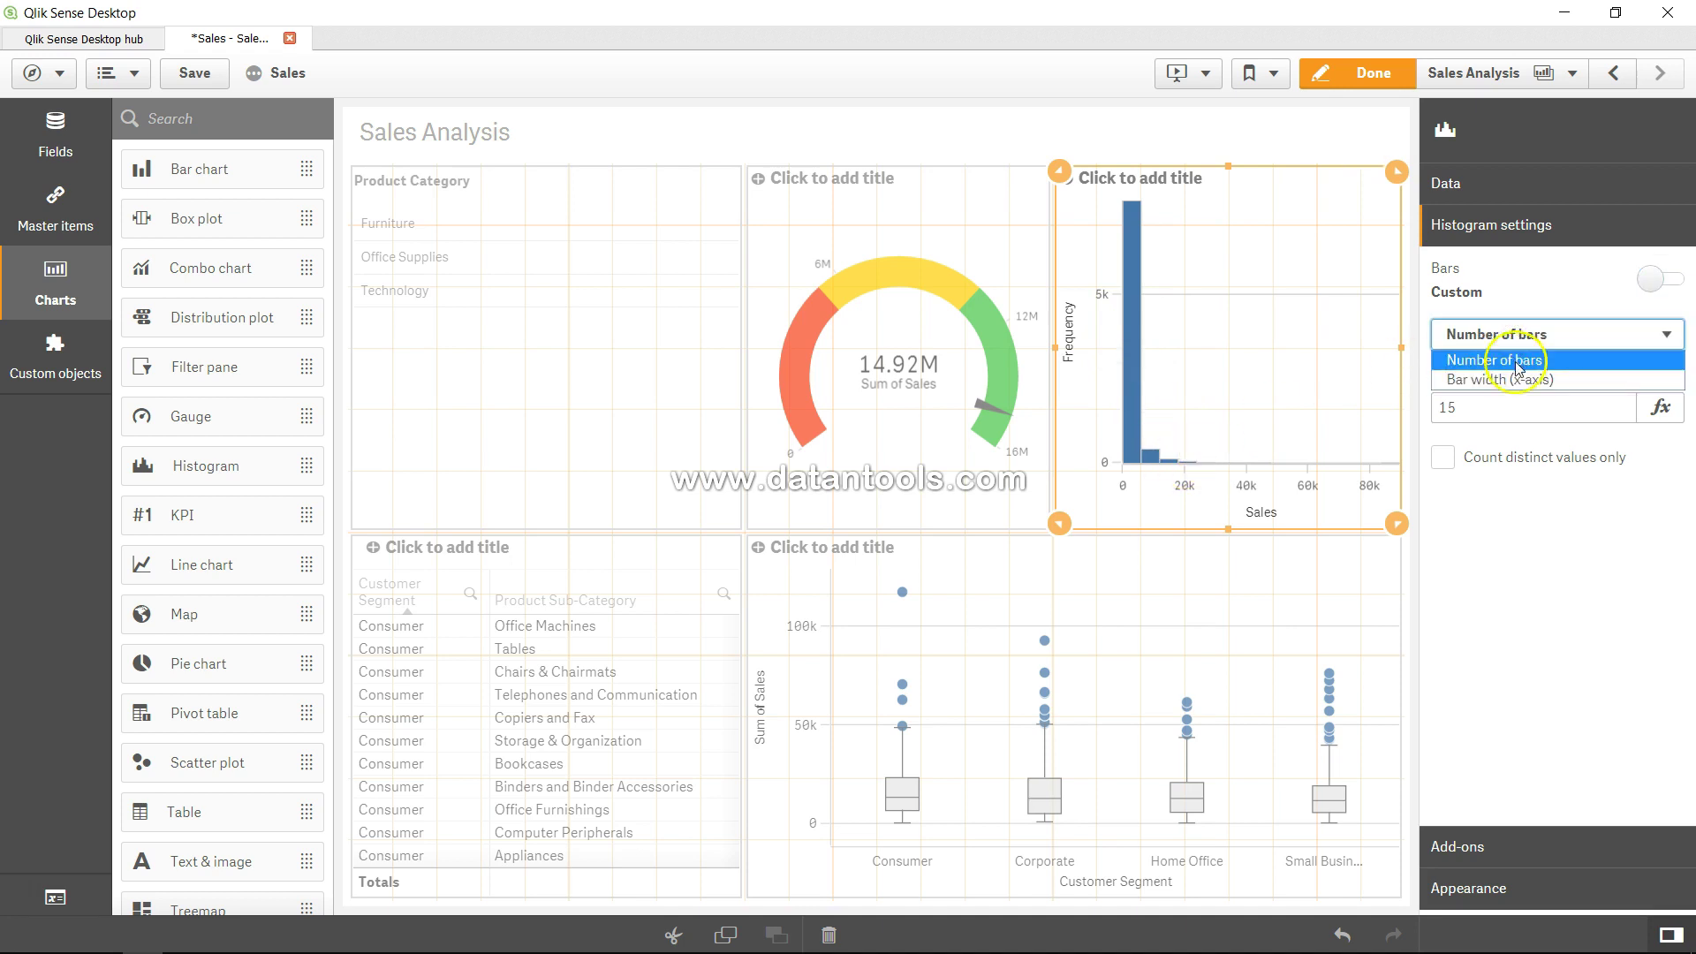
pyautogui.click(1521, 382)
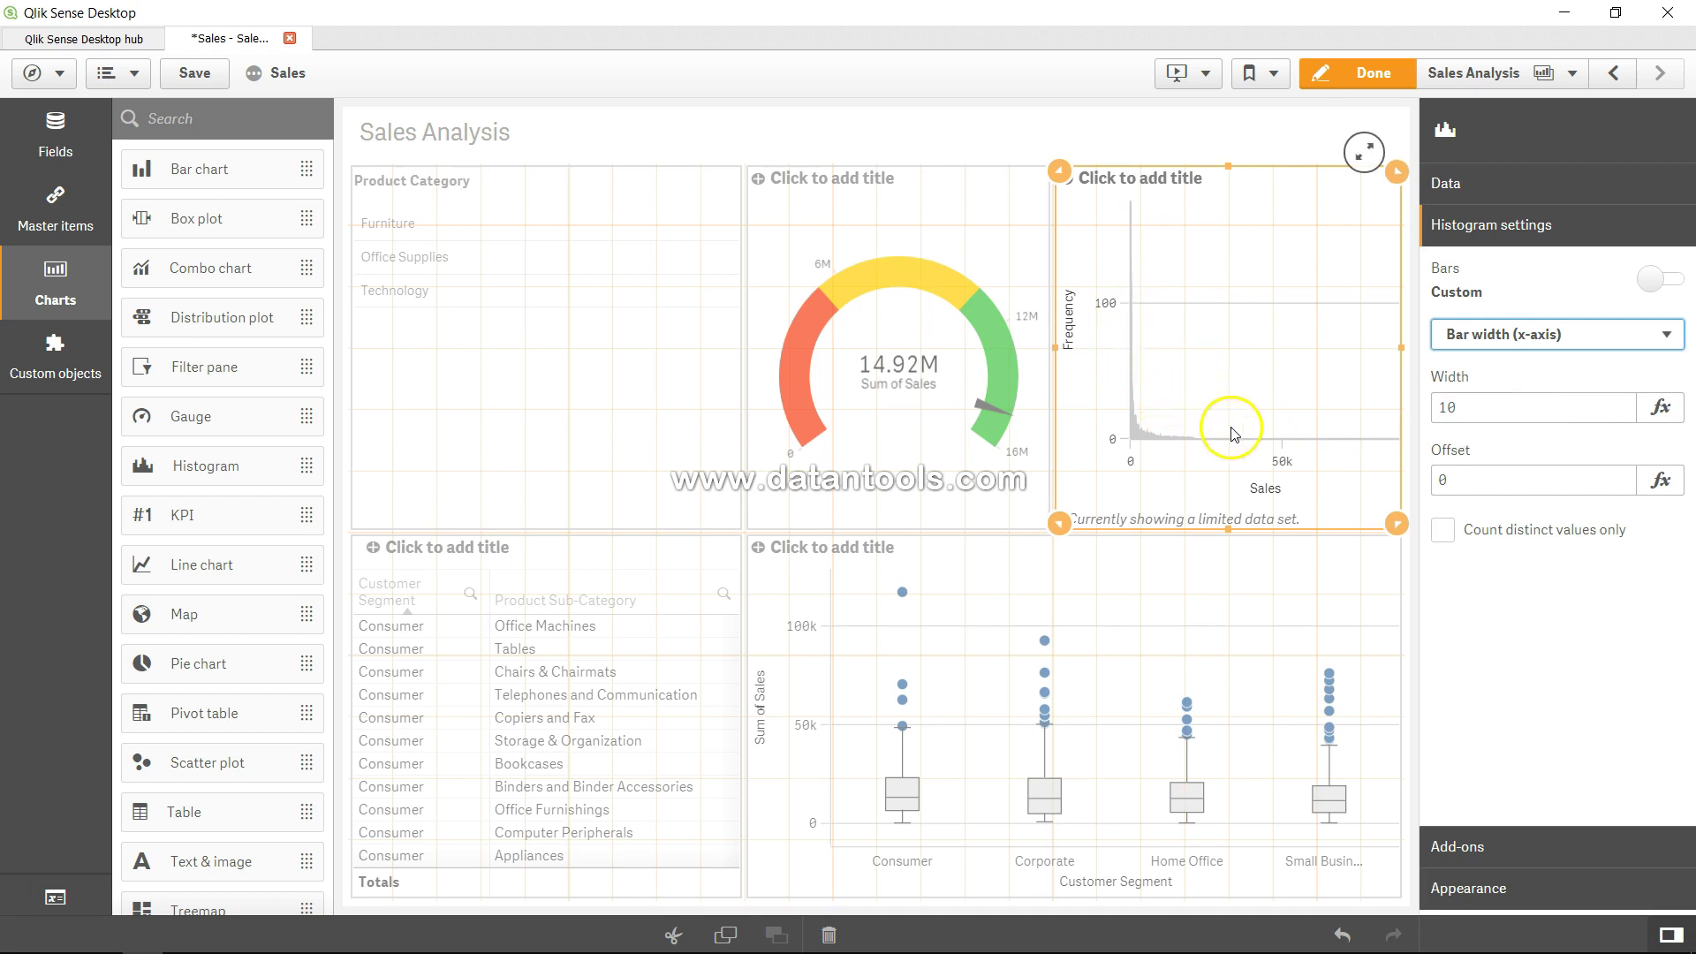
pyautogui.click(1381, 76)
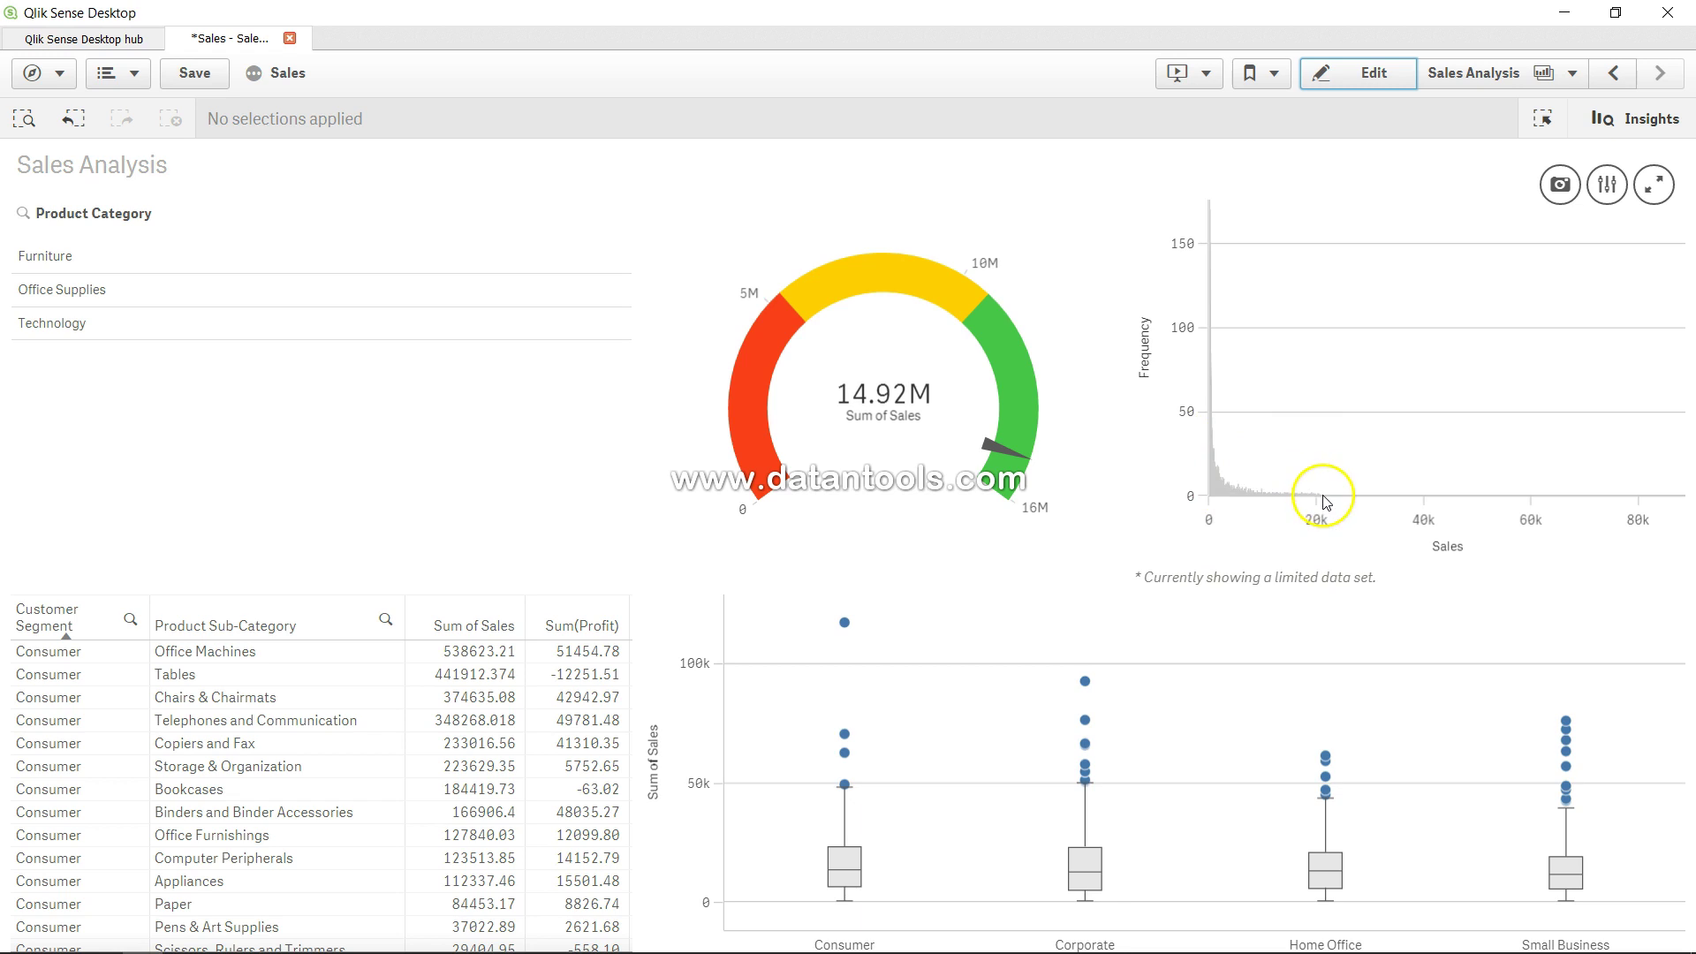
# Step: Review the histogram's Width 10 and Offset 0 values, then expand its Add-ons options
pyautogui.click(1362, 74)
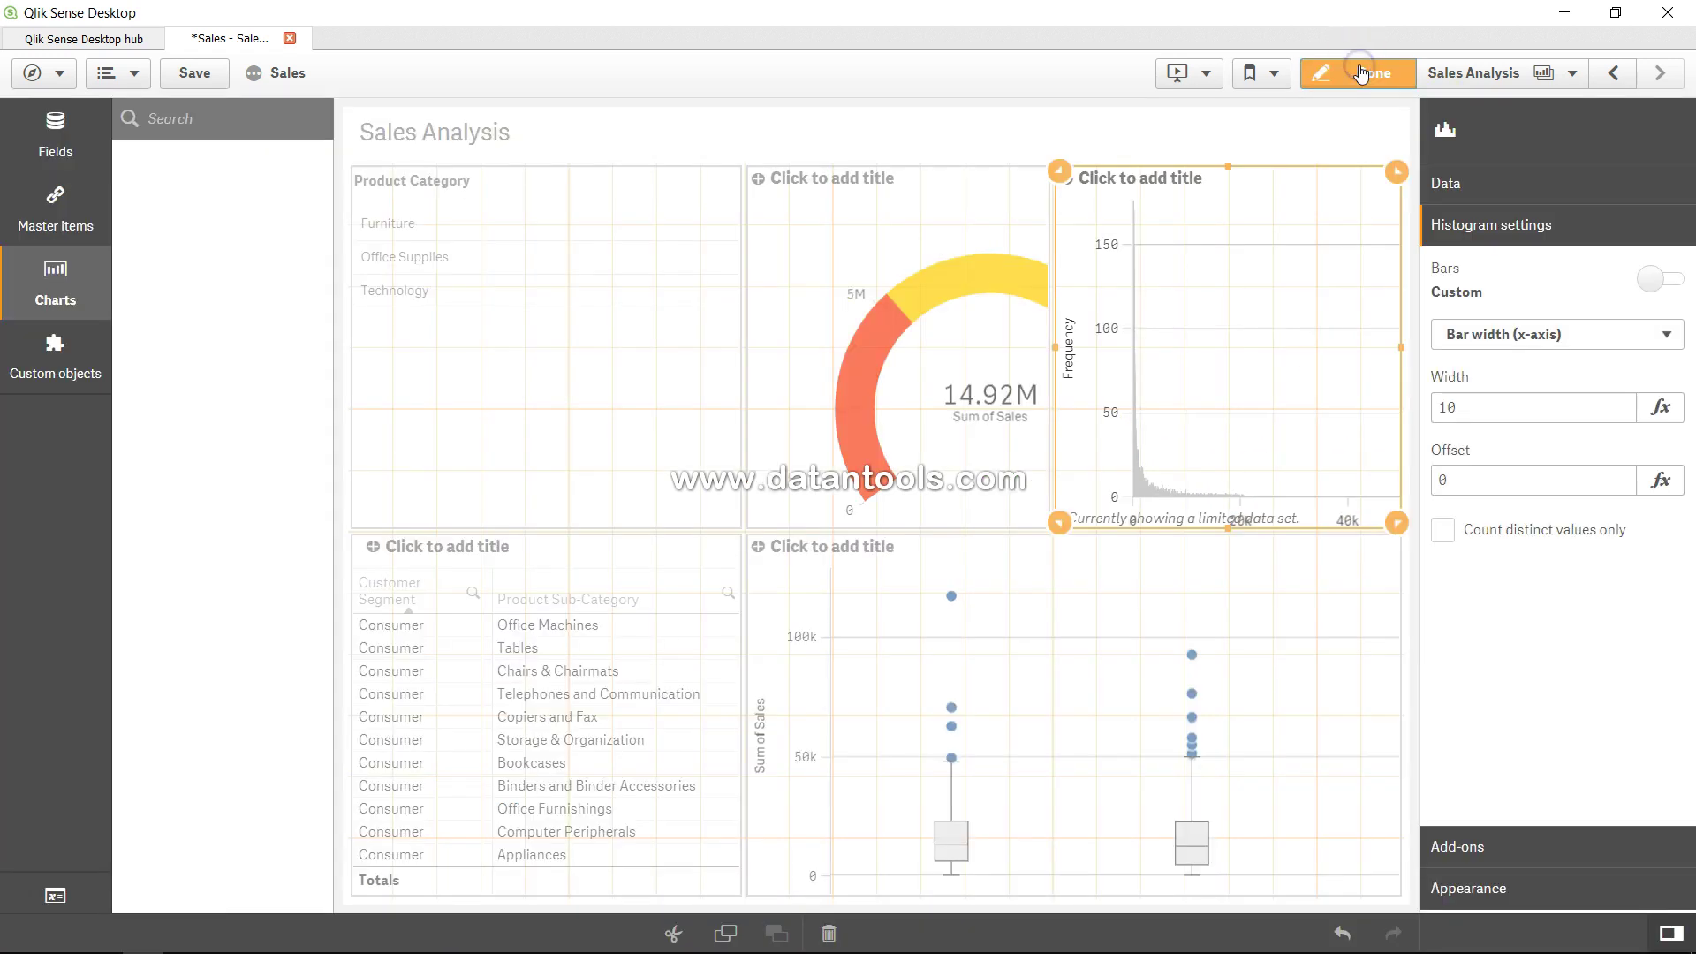
pyautogui.click(1459, 411)
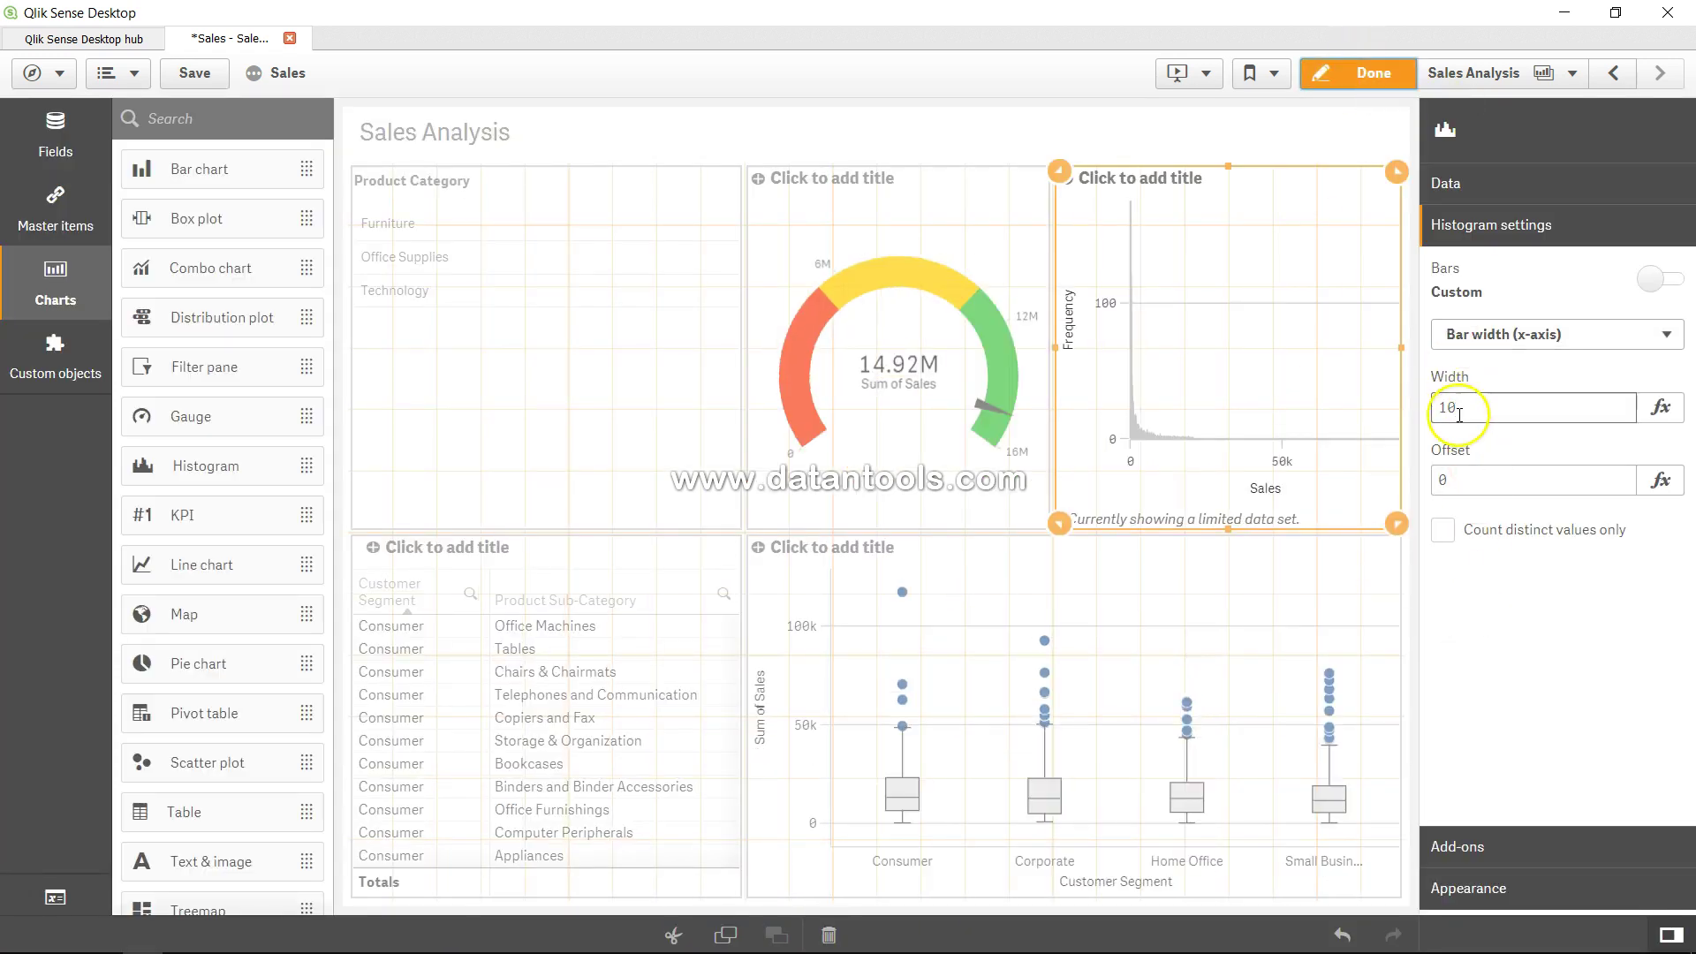
pyautogui.doubleClick(1463, 407)
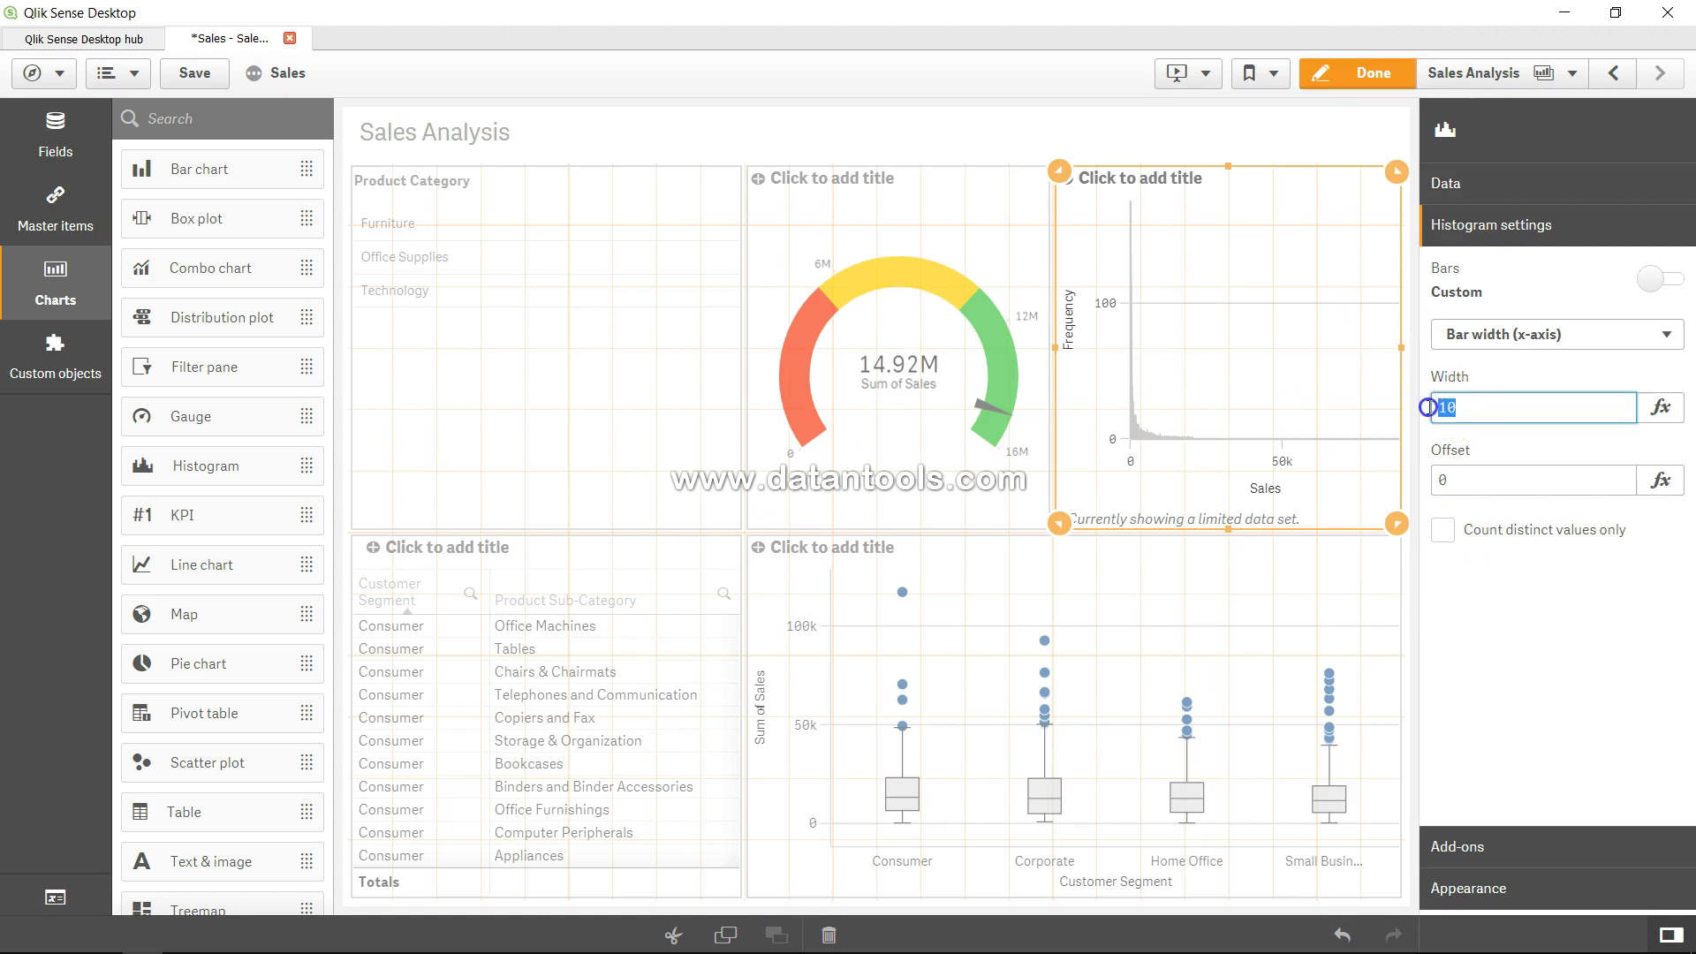
pyautogui.click(1466, 477)
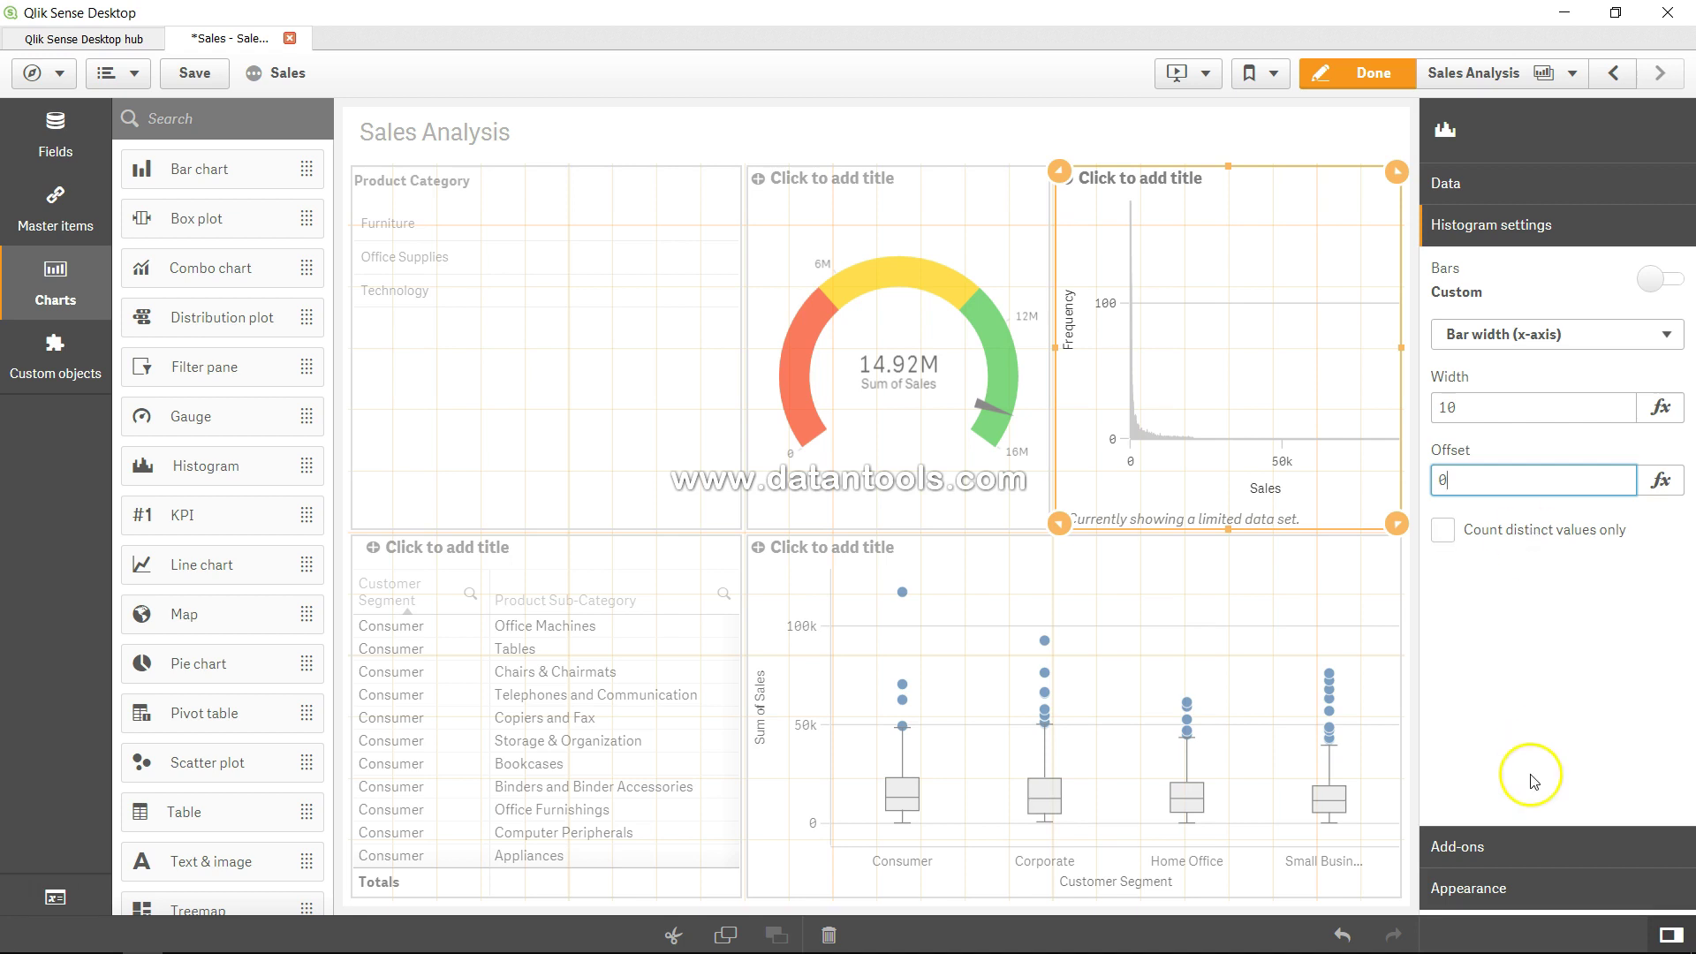
pyautogui.click(1493, 844)
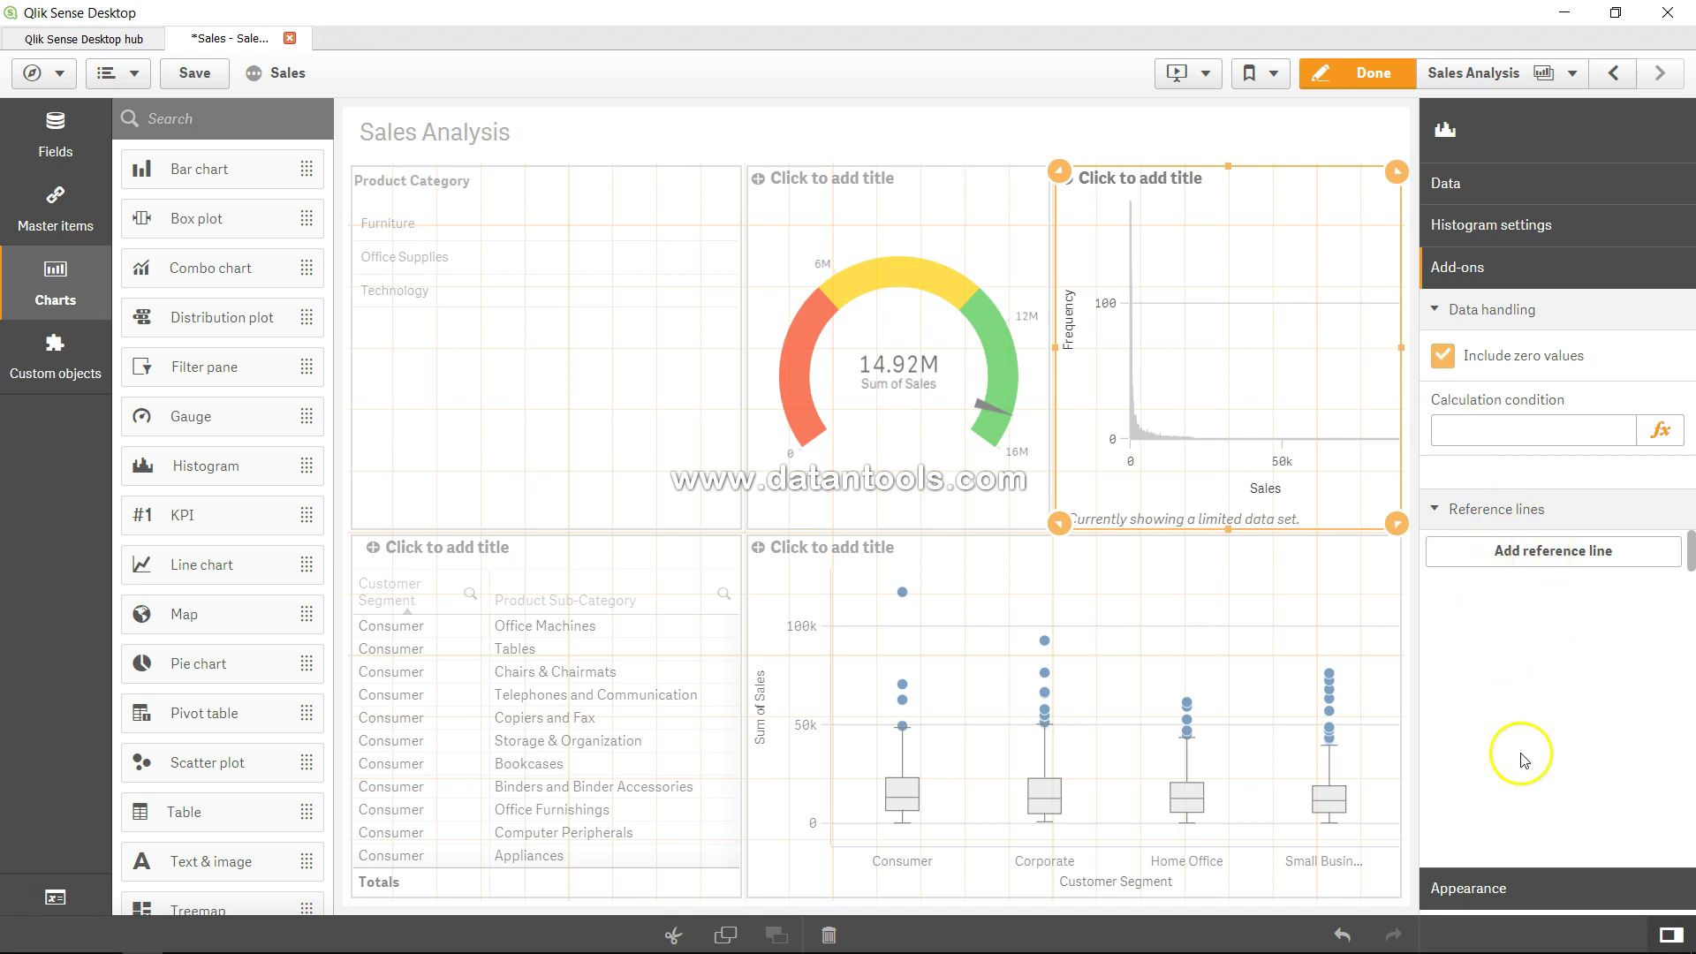
# Step: In Appearance, turn the histogram's value labels on and back off
pyautogui.click(1511, 884)
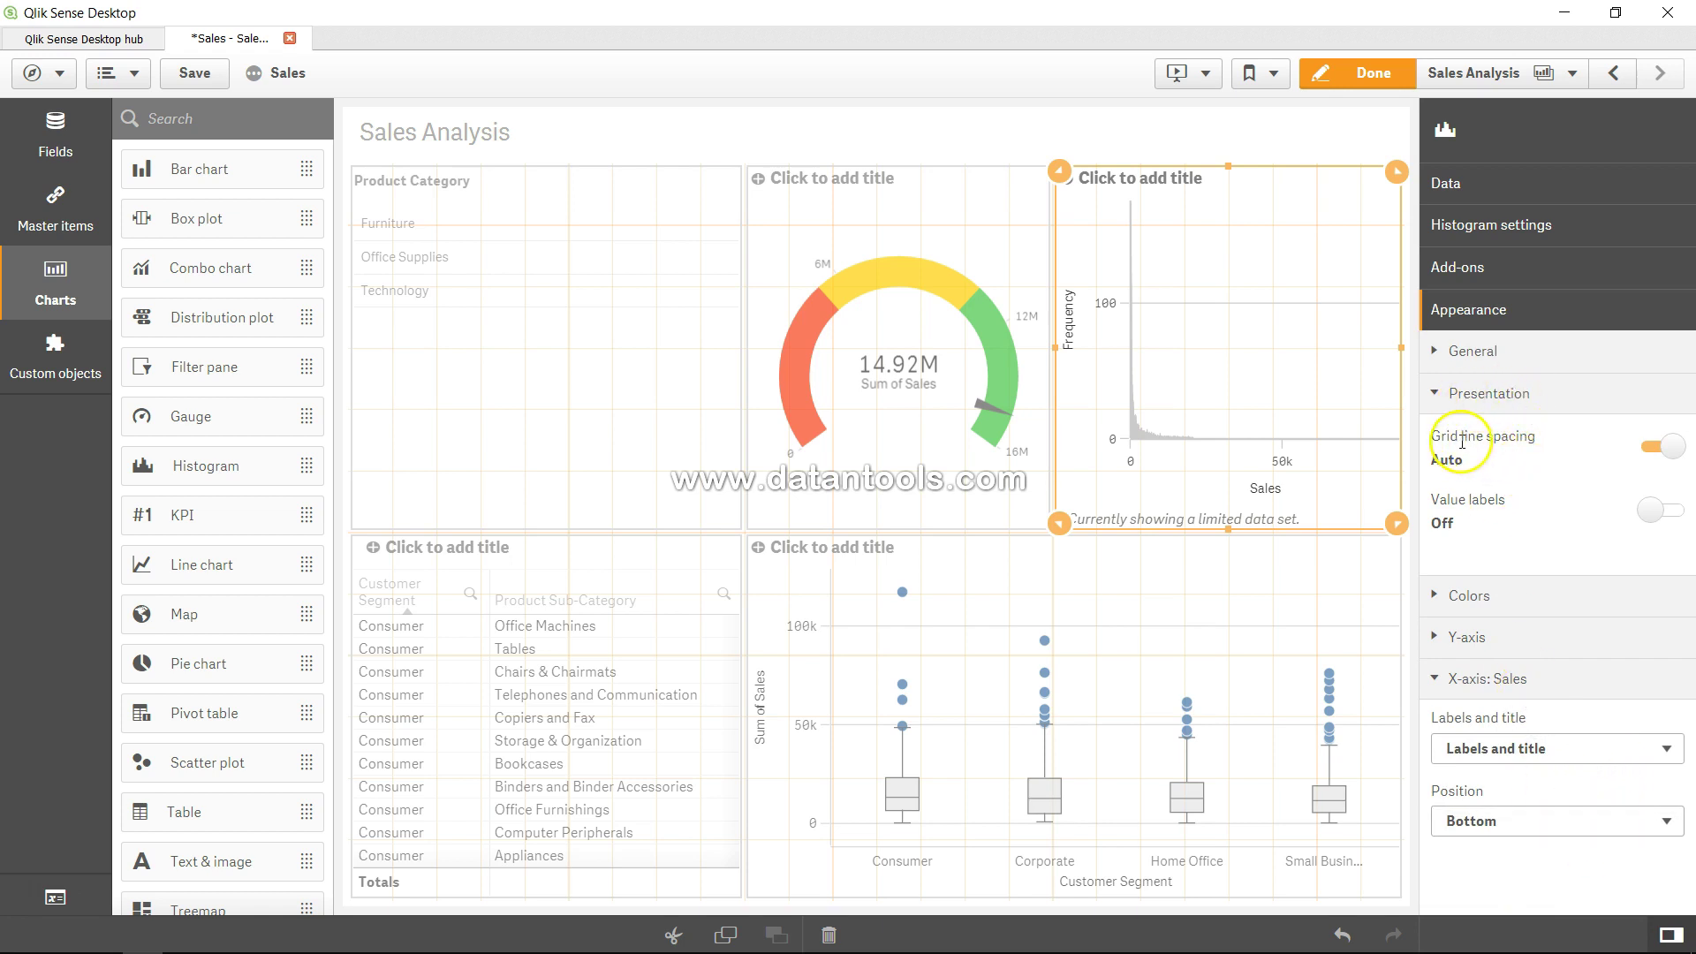
pyautogui.click(1670, 511)
pyautogui.click(1669, 511)
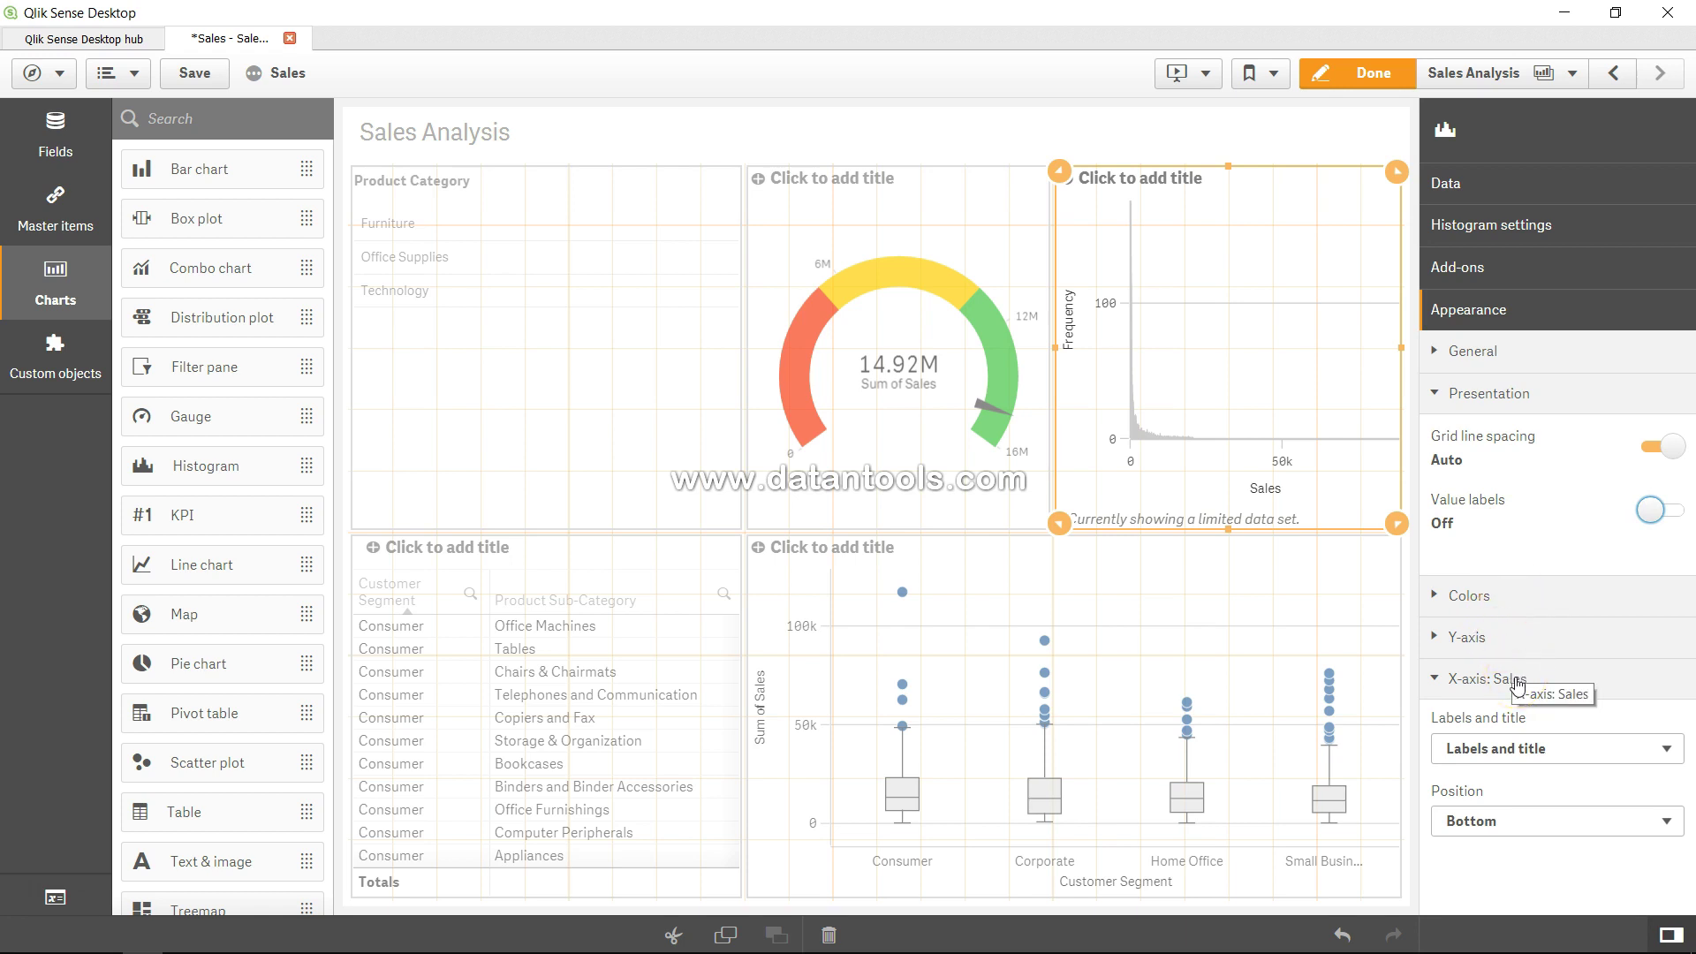
# Step: Reopen the histogram's bar settings and review the Bar width (x-axis) options
pyautogui.click(1206, 439)
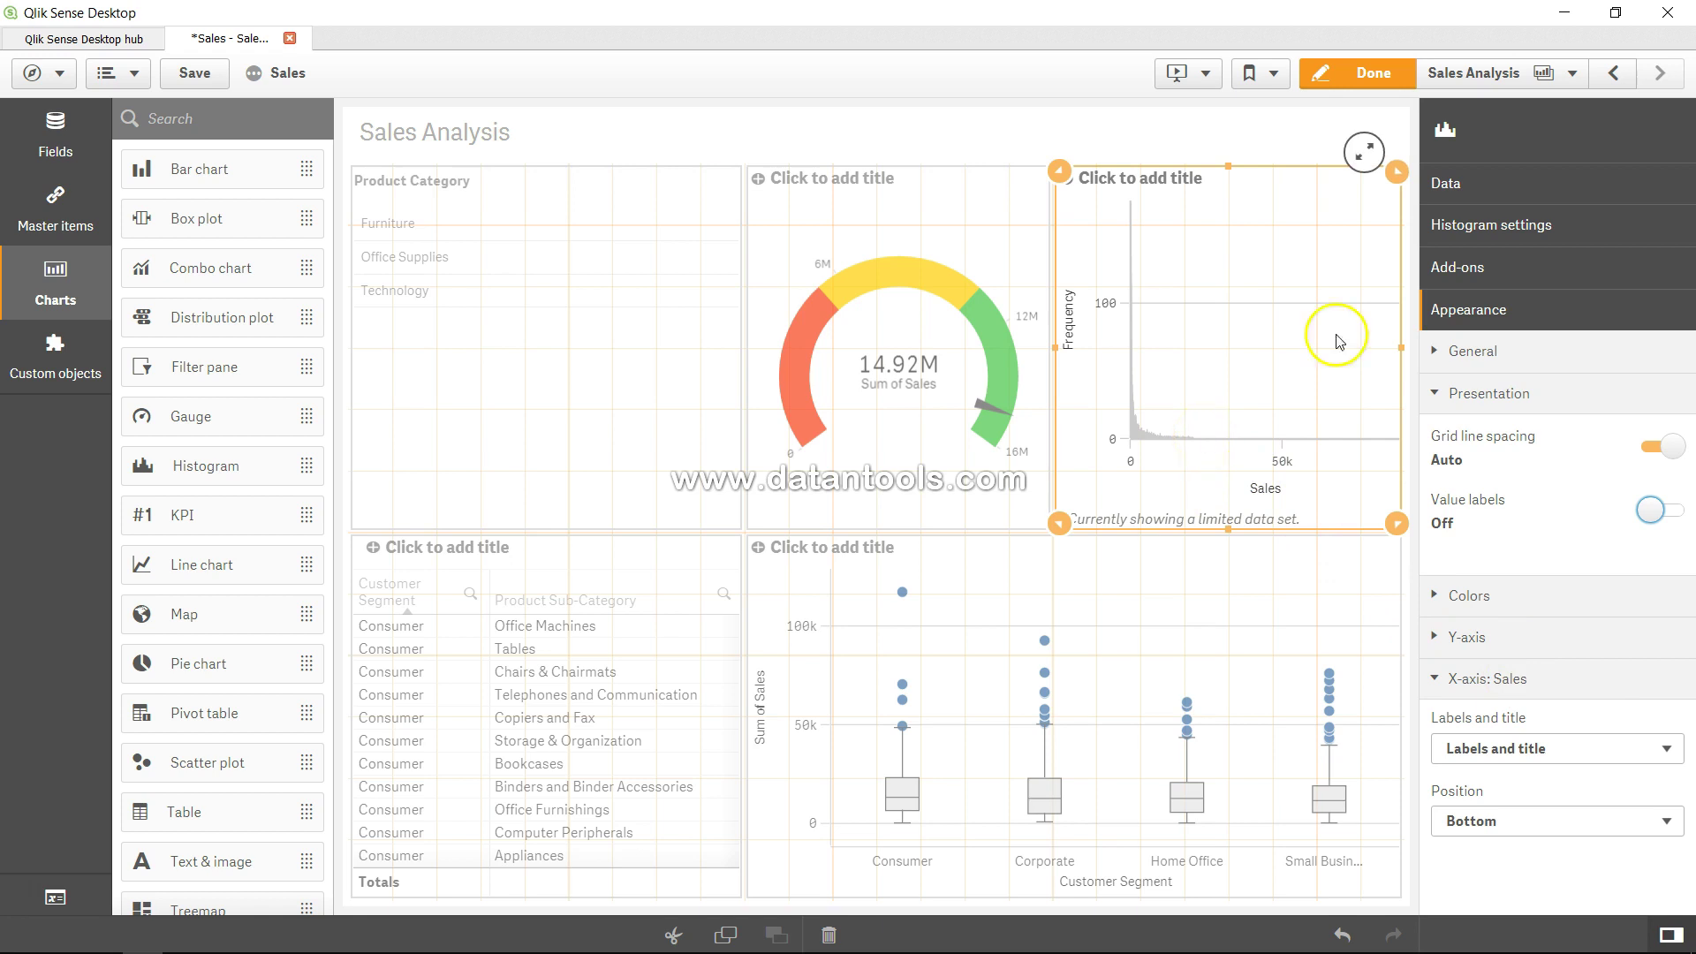
pyautogui.click(1480, 228)
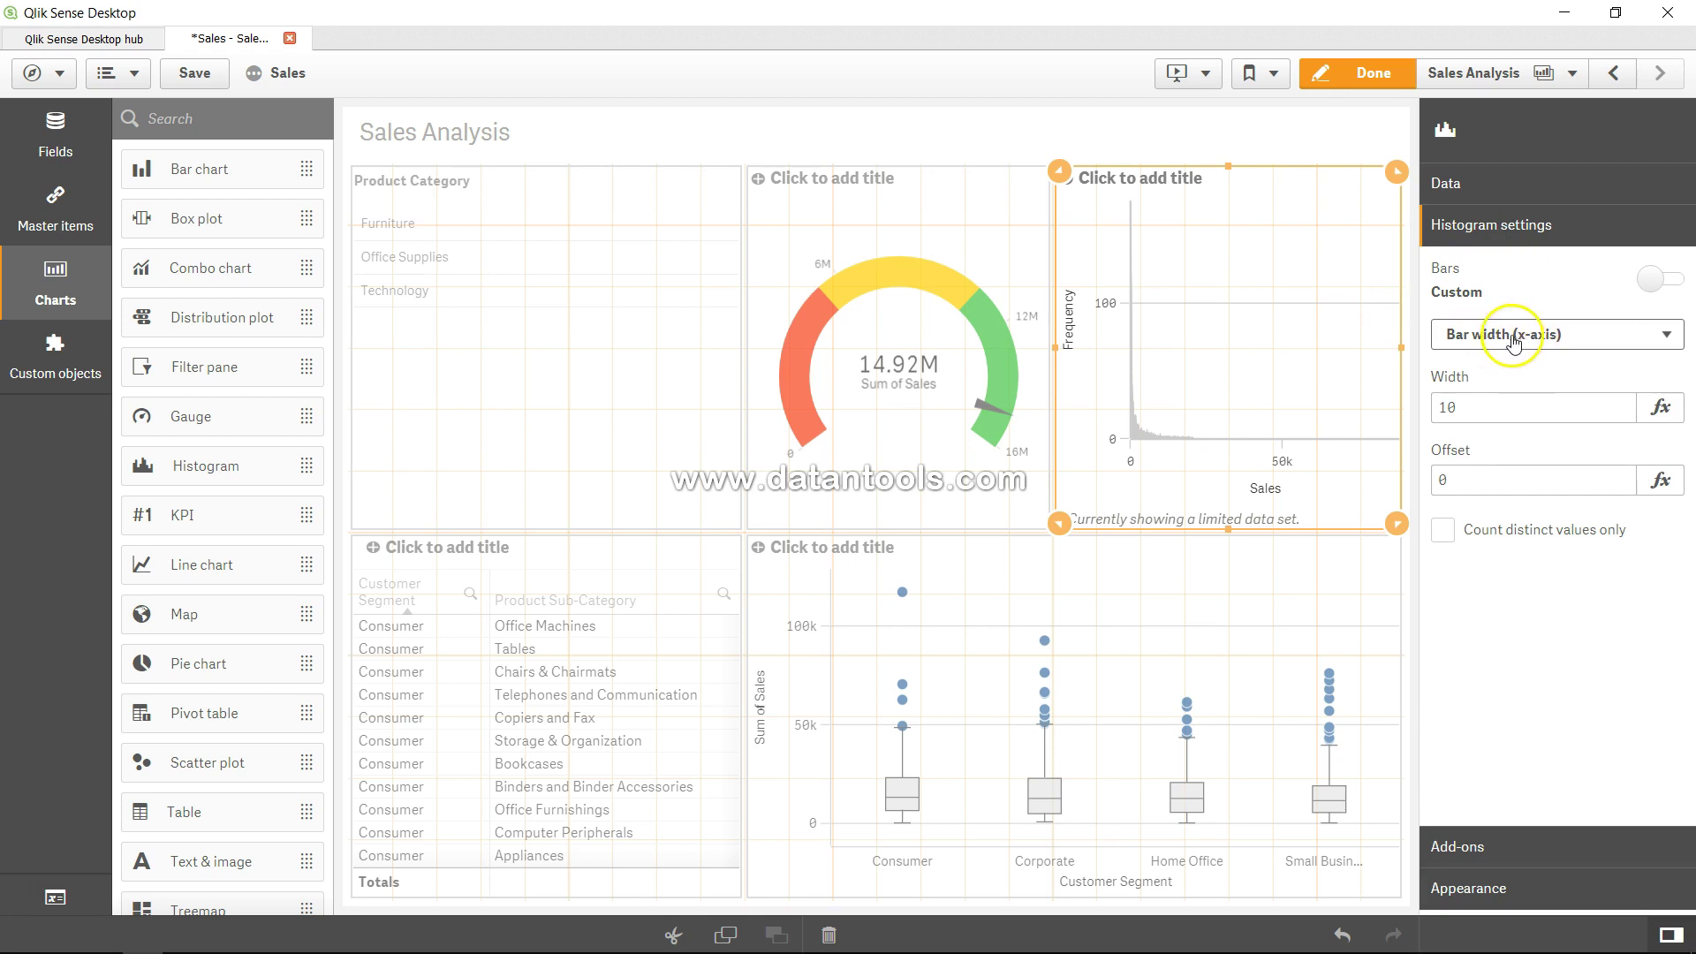
pyautogui.click(1526, 334)
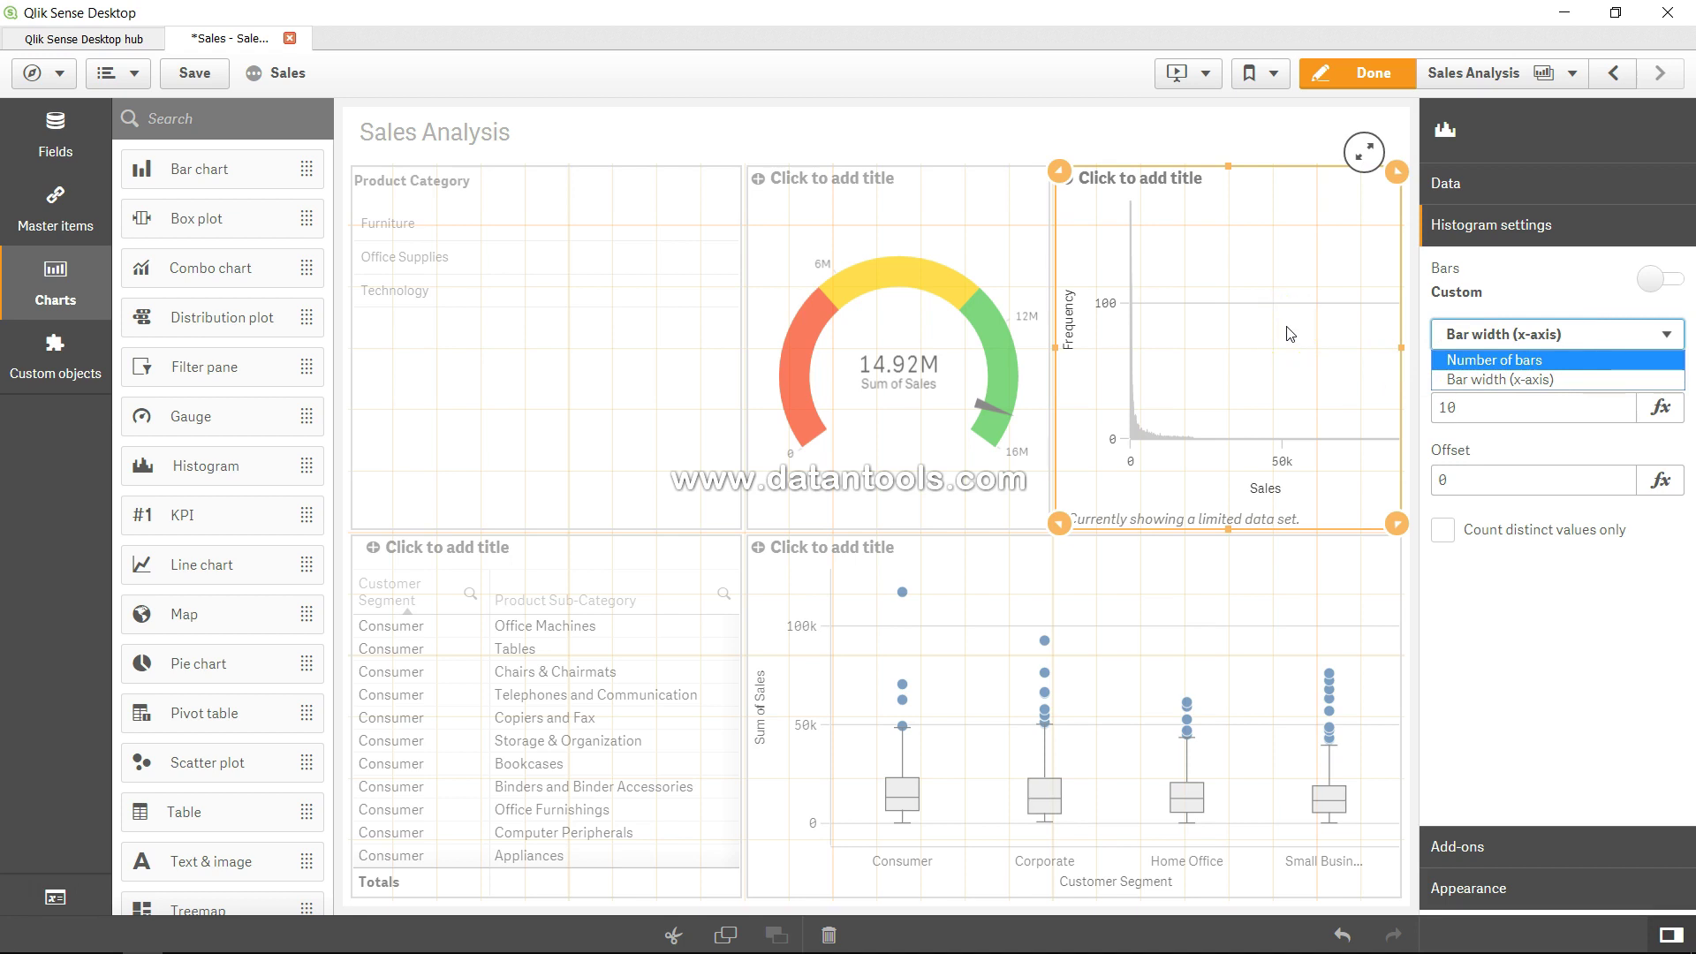
# Step: Exit edit mode to view the finished Sales histogram on the sheet
pyautogui.click(1355, 74)
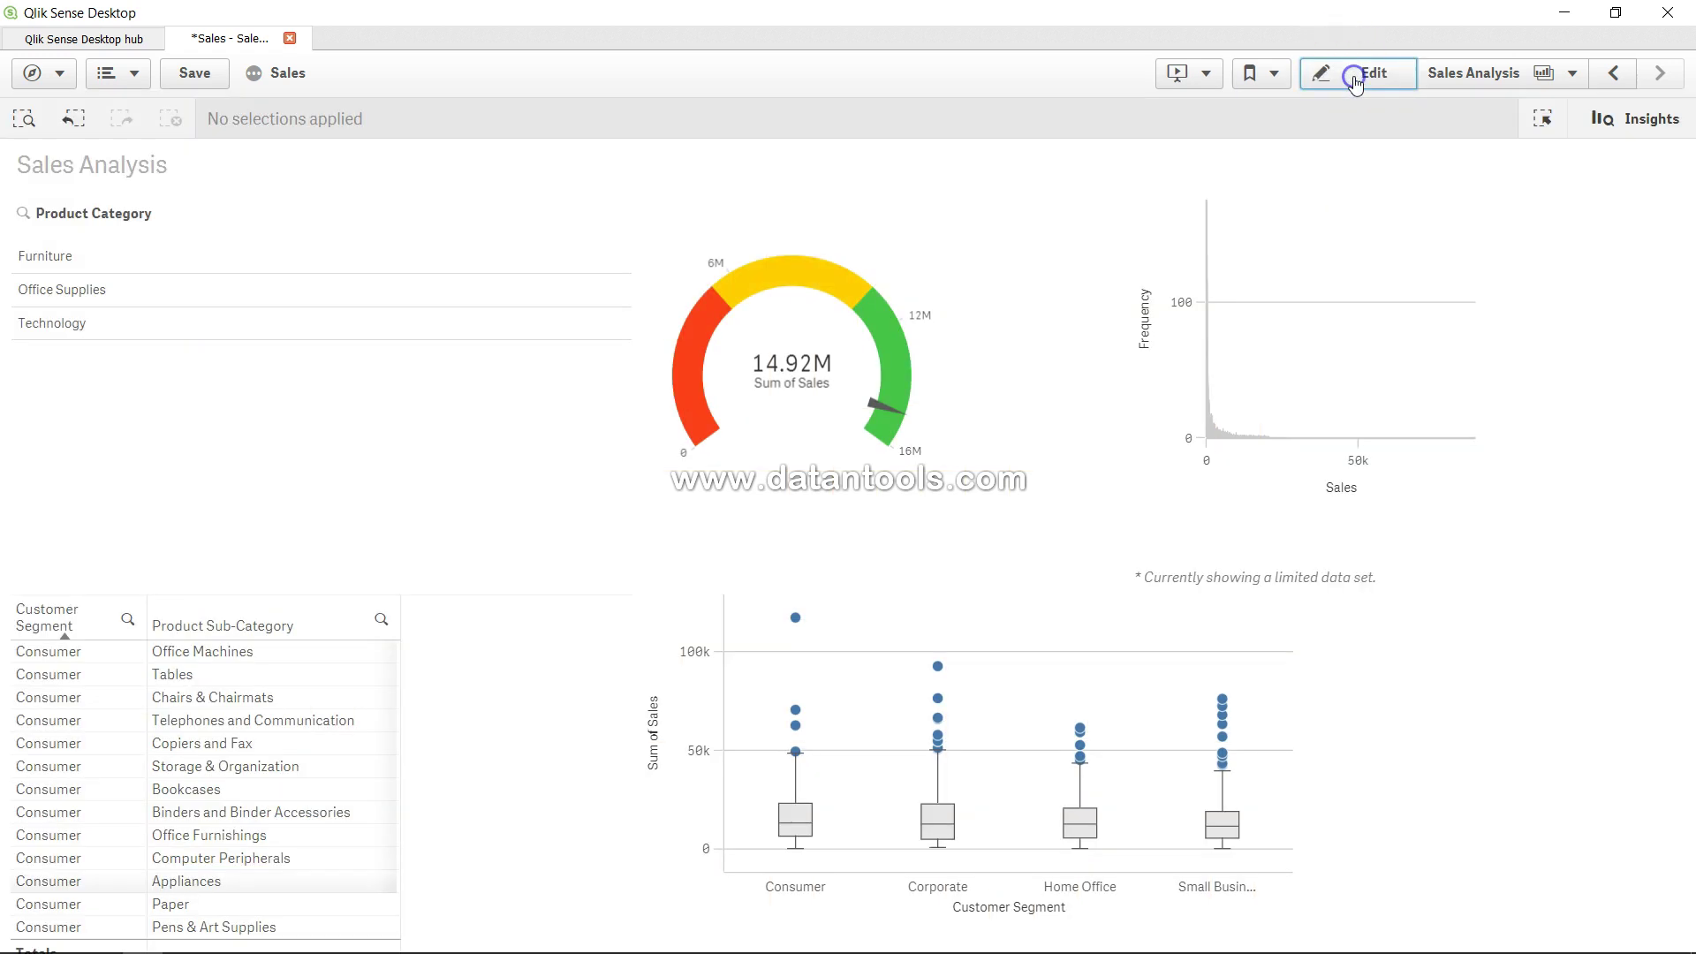